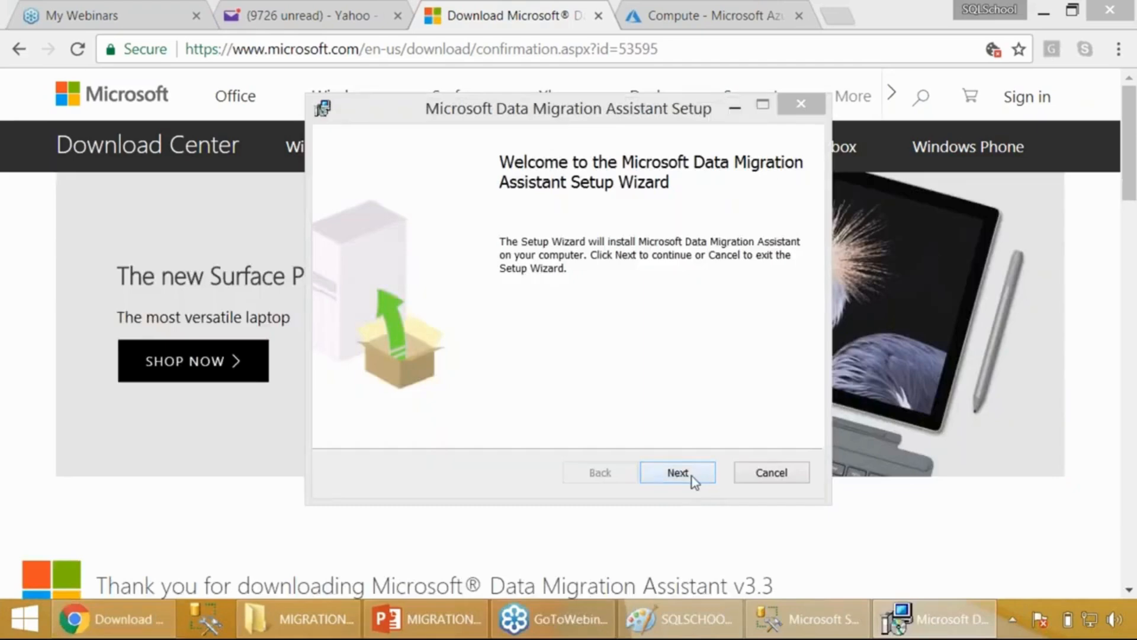
Install Microsoft Data Migration Assistant, accepting the license agreement and the privacy policy.
click(691, 476)
click(509, 424)
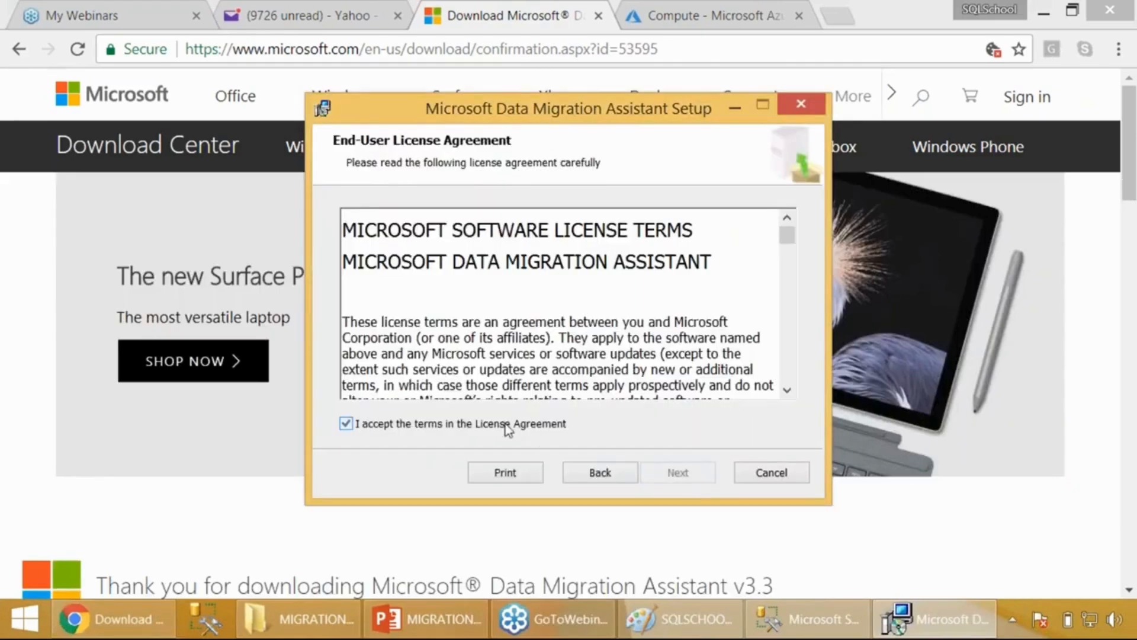
click(656, 476)
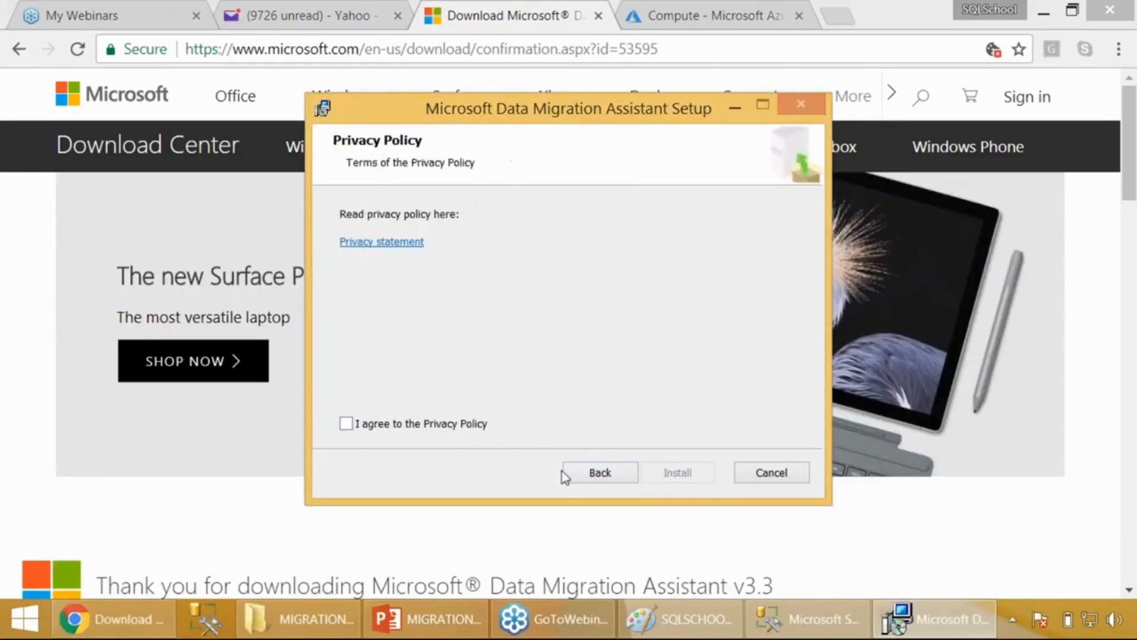
click(465, 424)
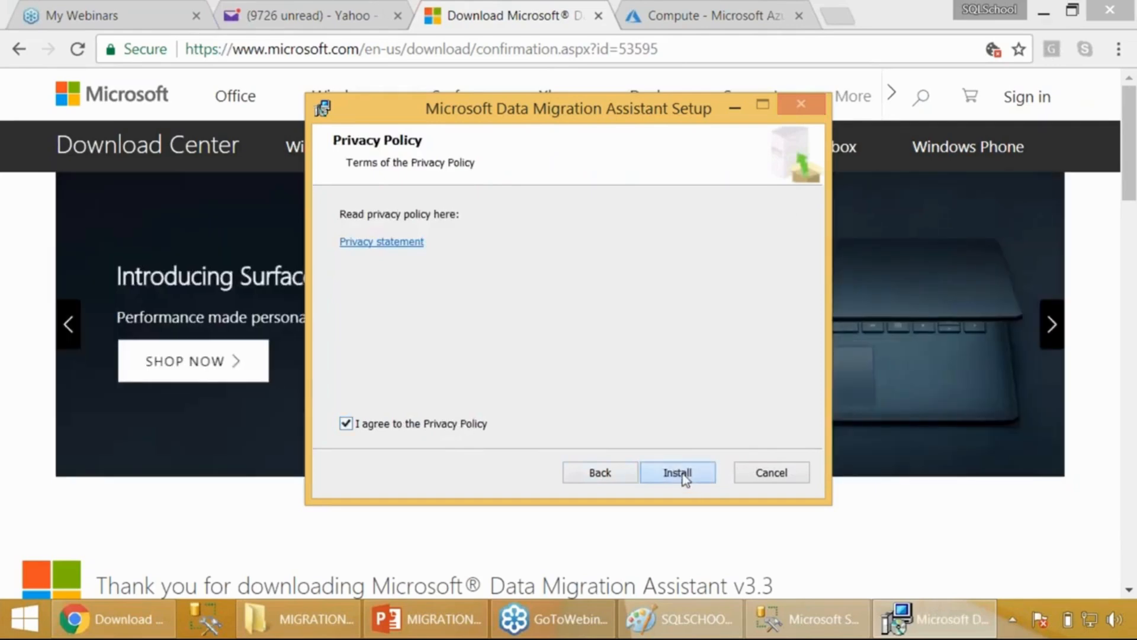
click(681, 474)
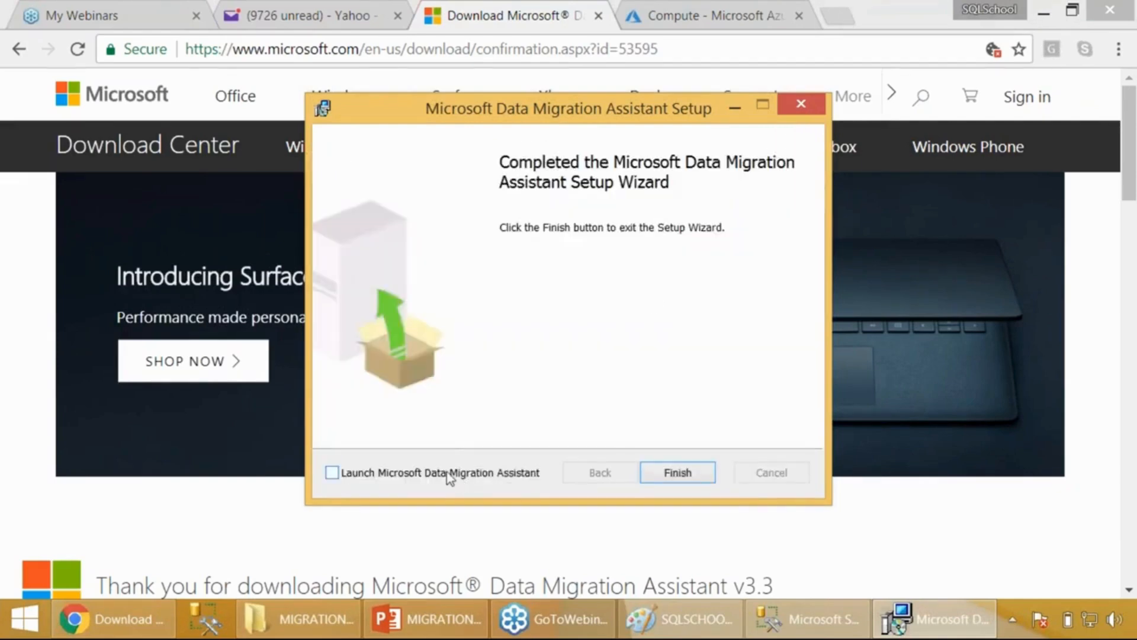
Finish the setup with the option to launch Microsoft Data Migration Assistant and switch to its window.
click(449, 477)
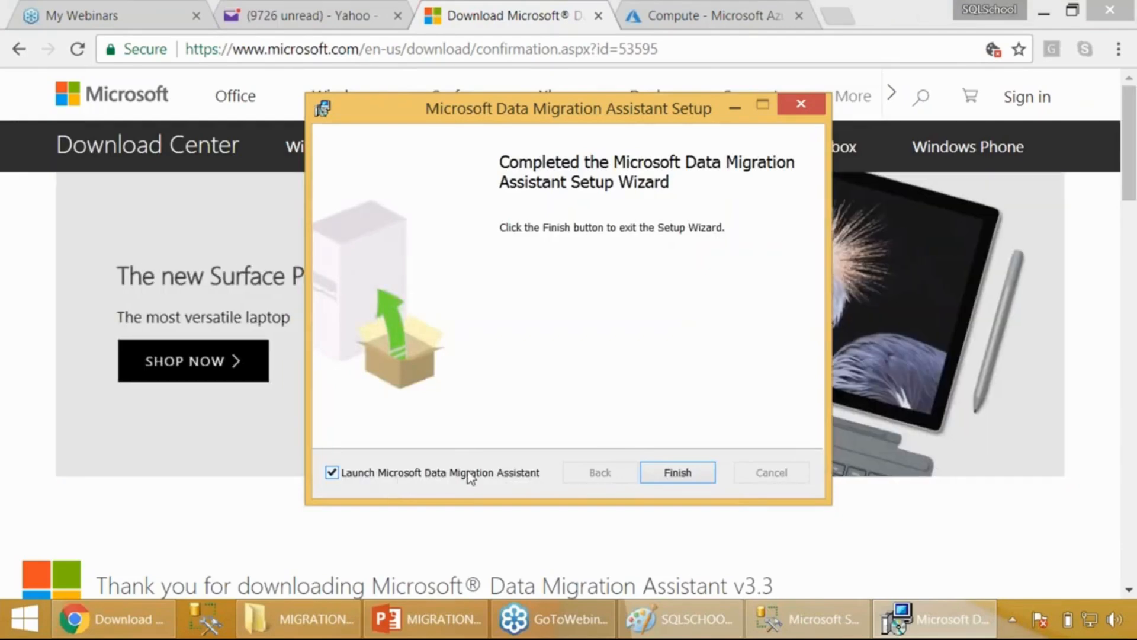
click(676, 473)
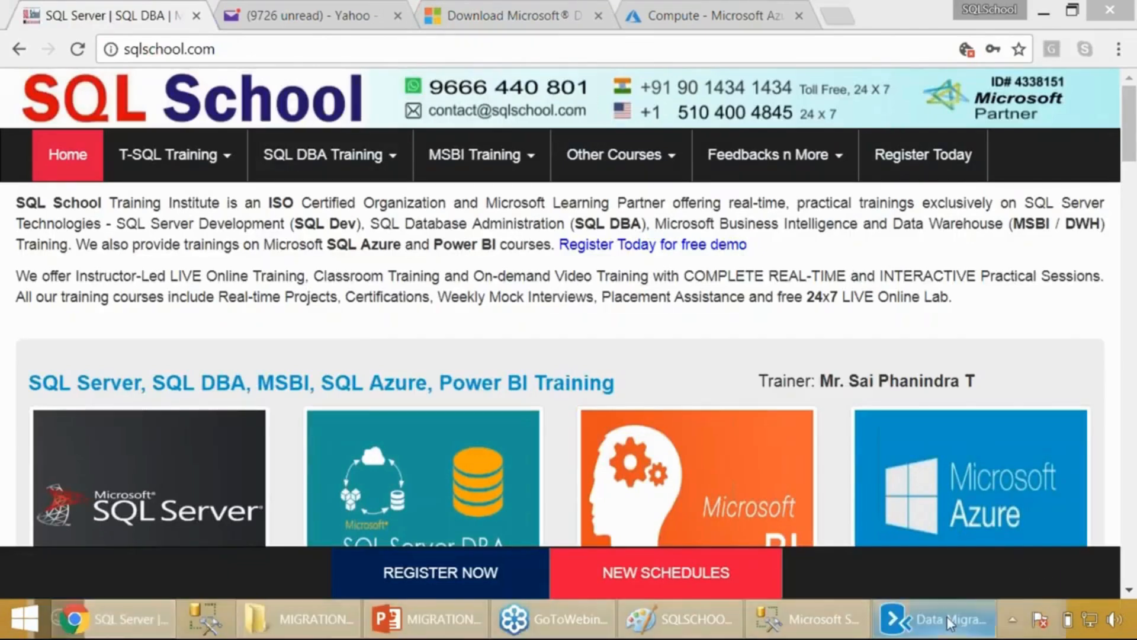
mouse_move(951, 622)
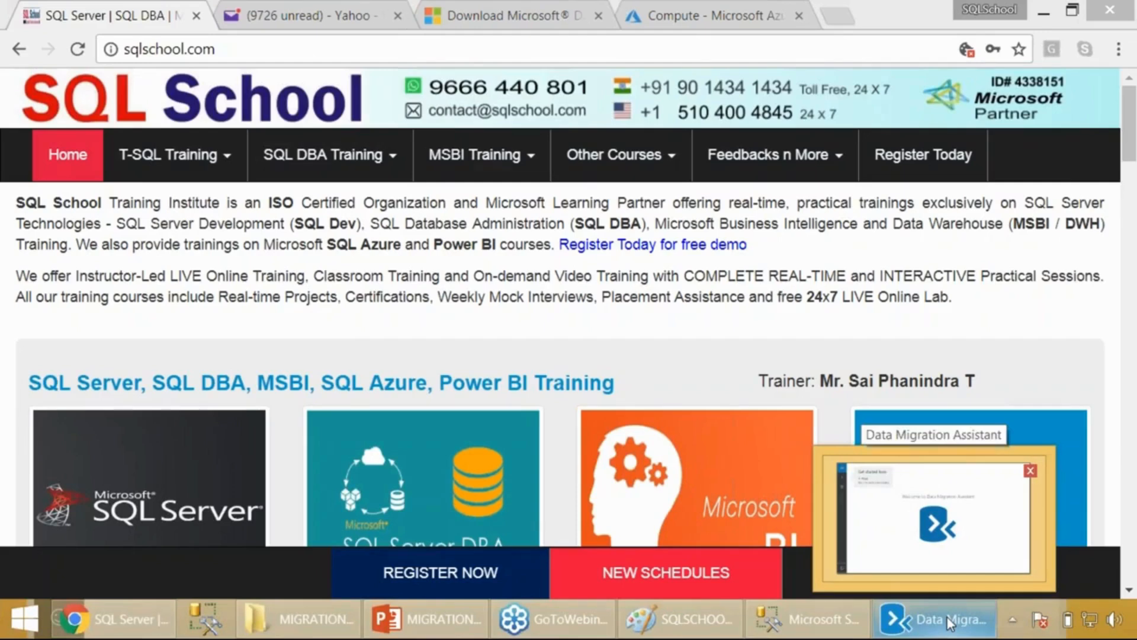
click(947, 616)
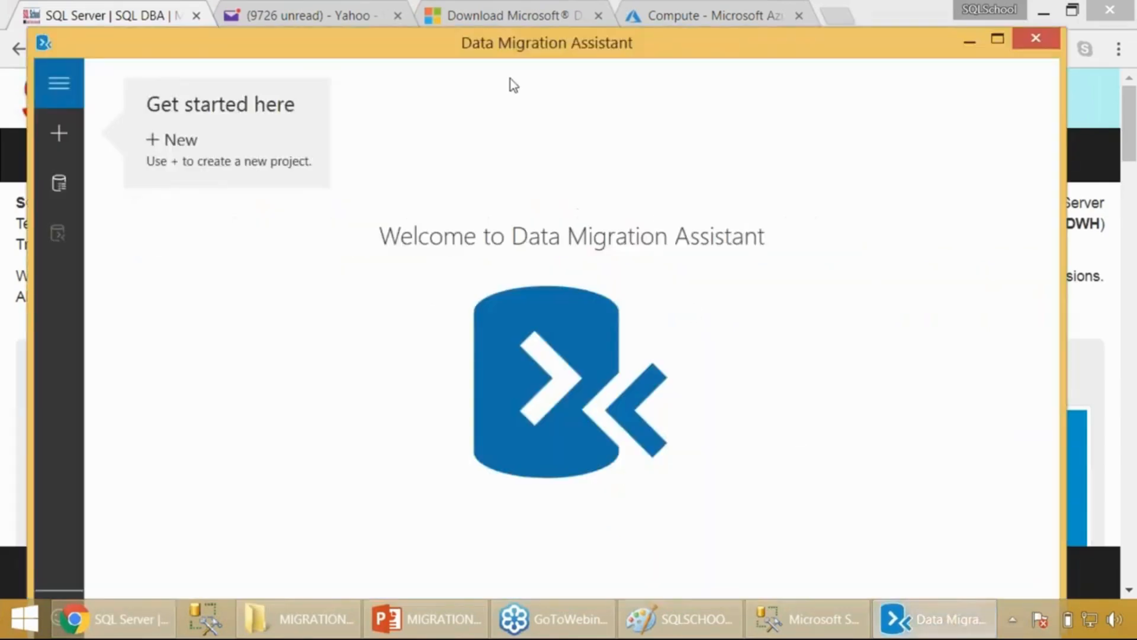
Create a migration project named SQLDB_MIGRATION_ON_PREM with SQL Server as both source and target server type.
click(55, 148)
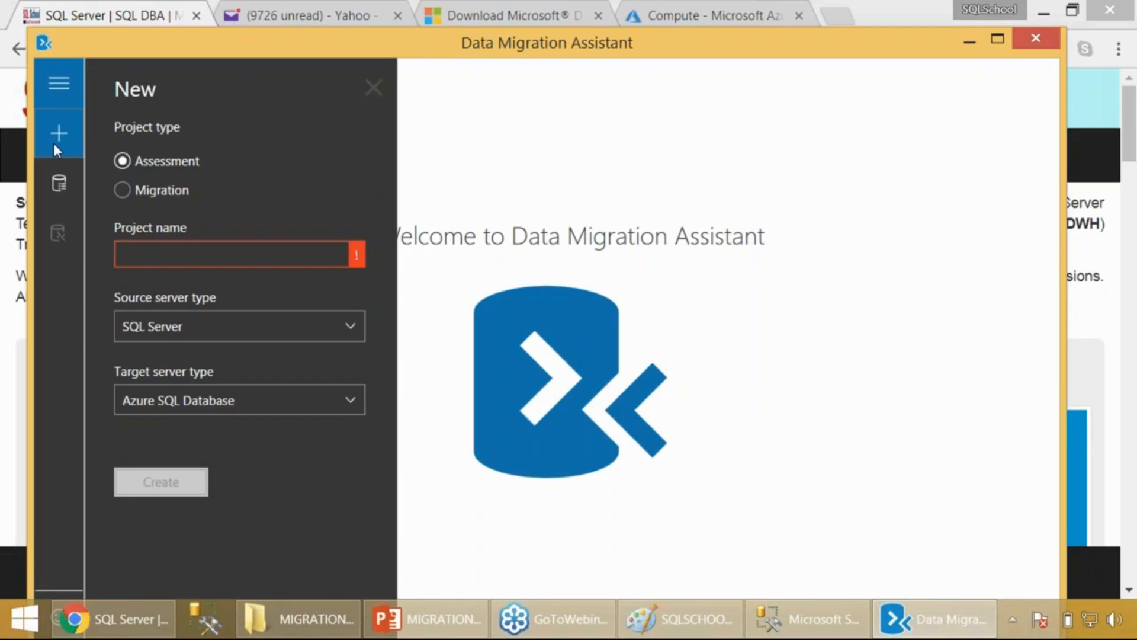
click(170, 189)
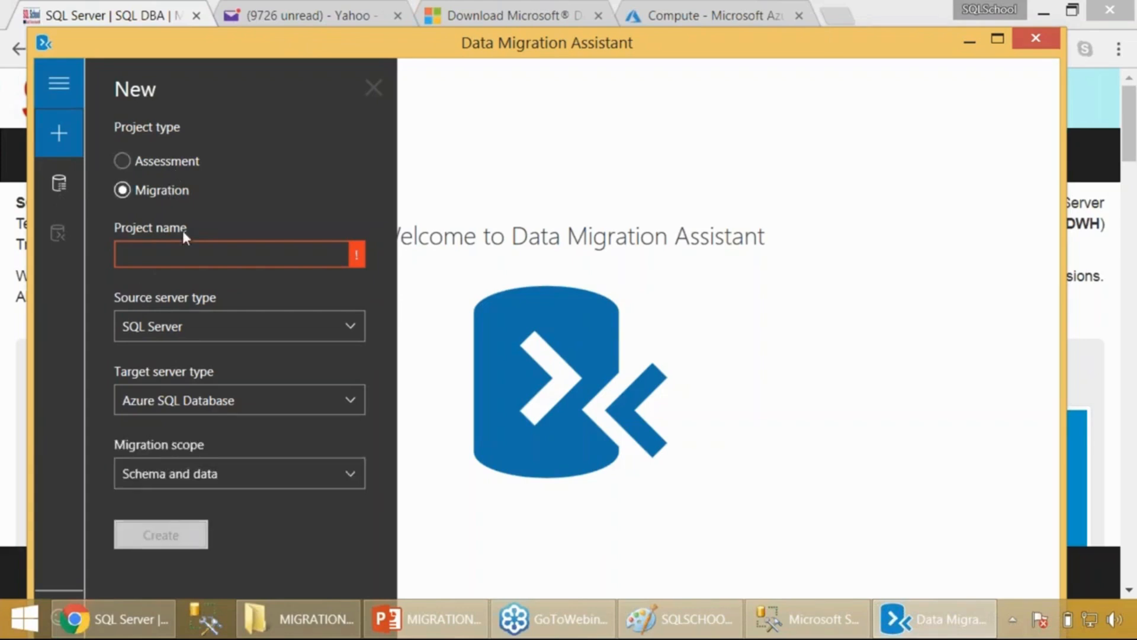
click(232, 254)
text(sq)
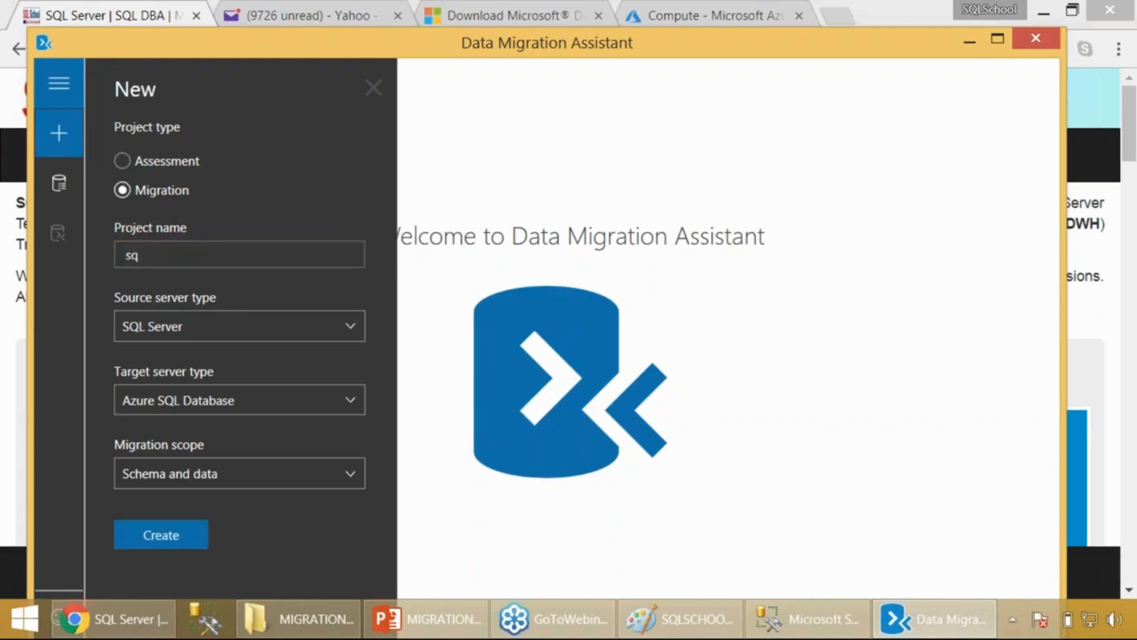
key(BackSpace)
key(BackSpace)
text(SQLDB_MIGRATION)
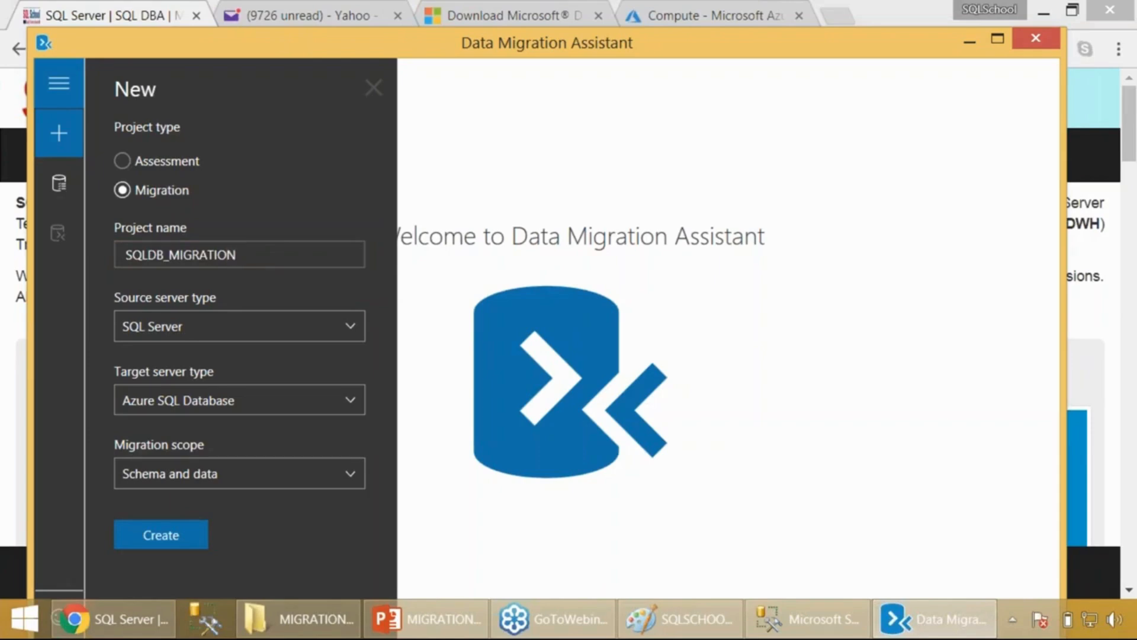
text(_ON_PREM)
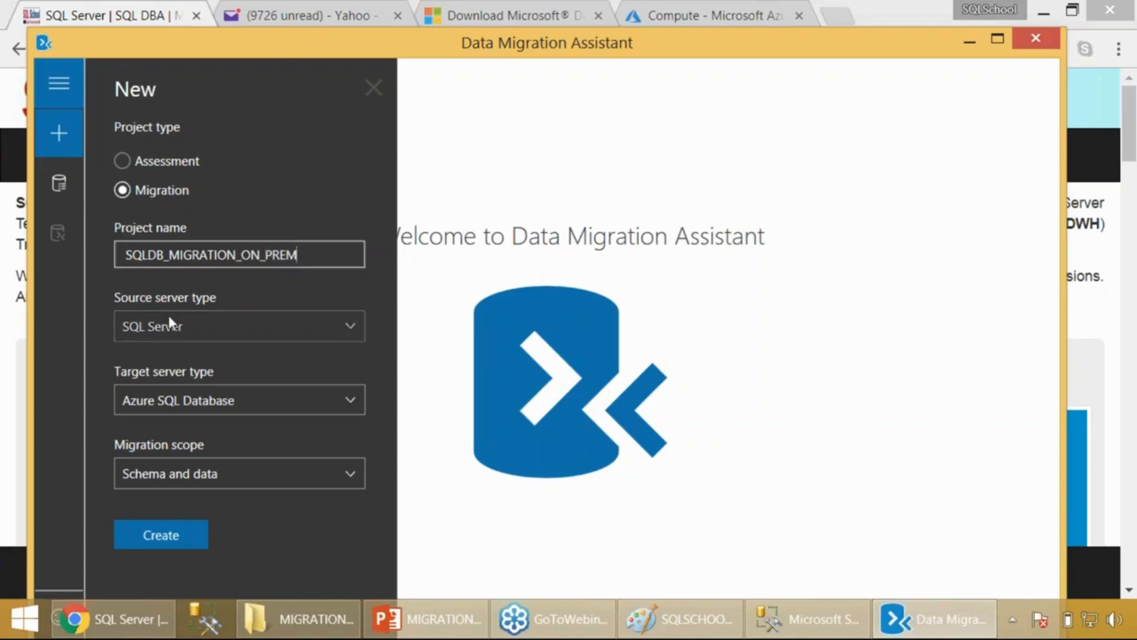
click(195, 400)
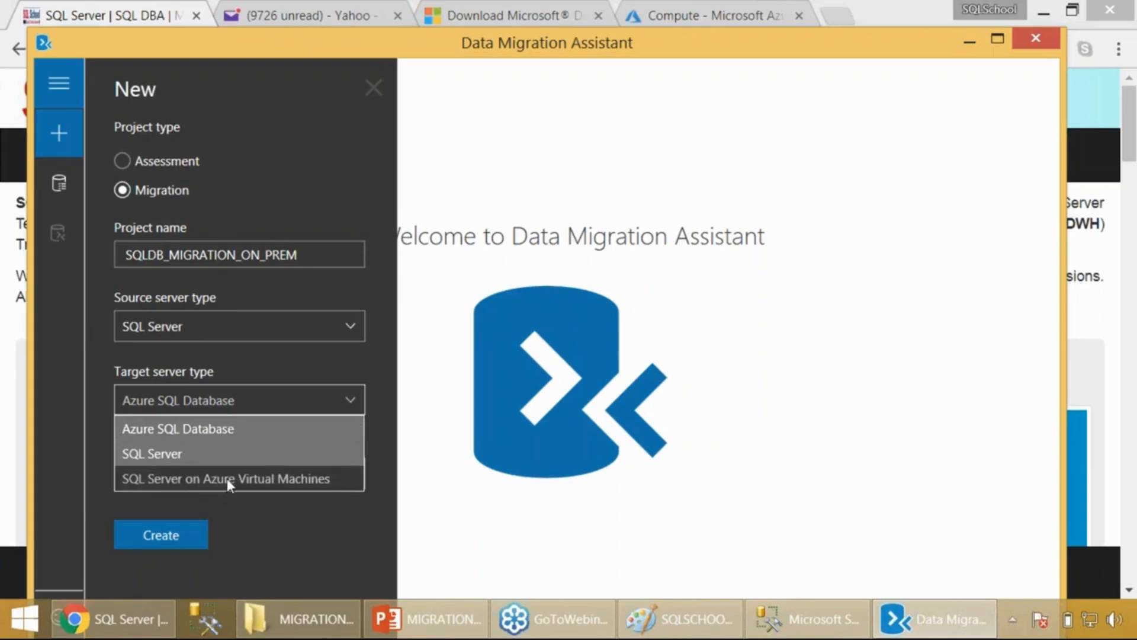
click(232, 462)
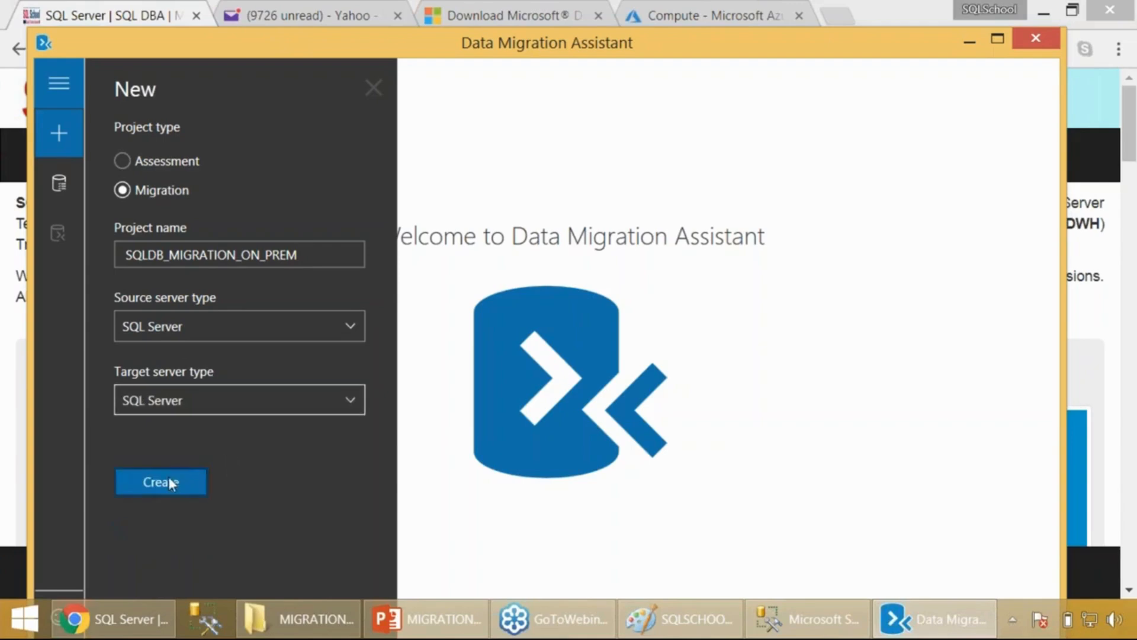
click(185, 480)
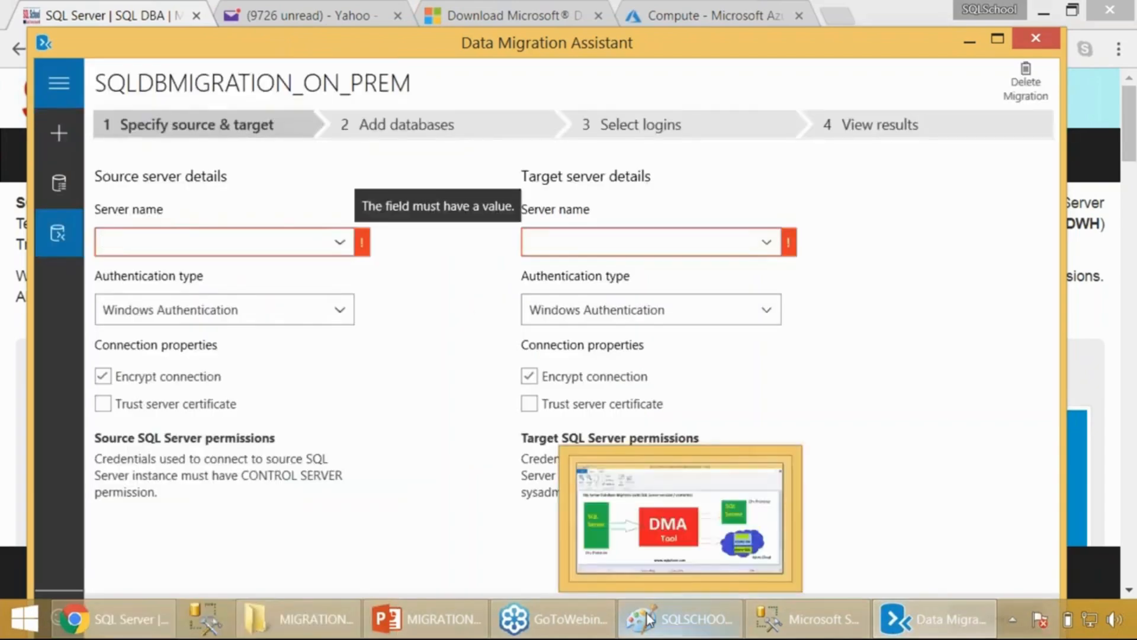
Review the on-premise migration path in the Paint migration plan diagram, and return to Data Migration Assistant.
click(646, 613)
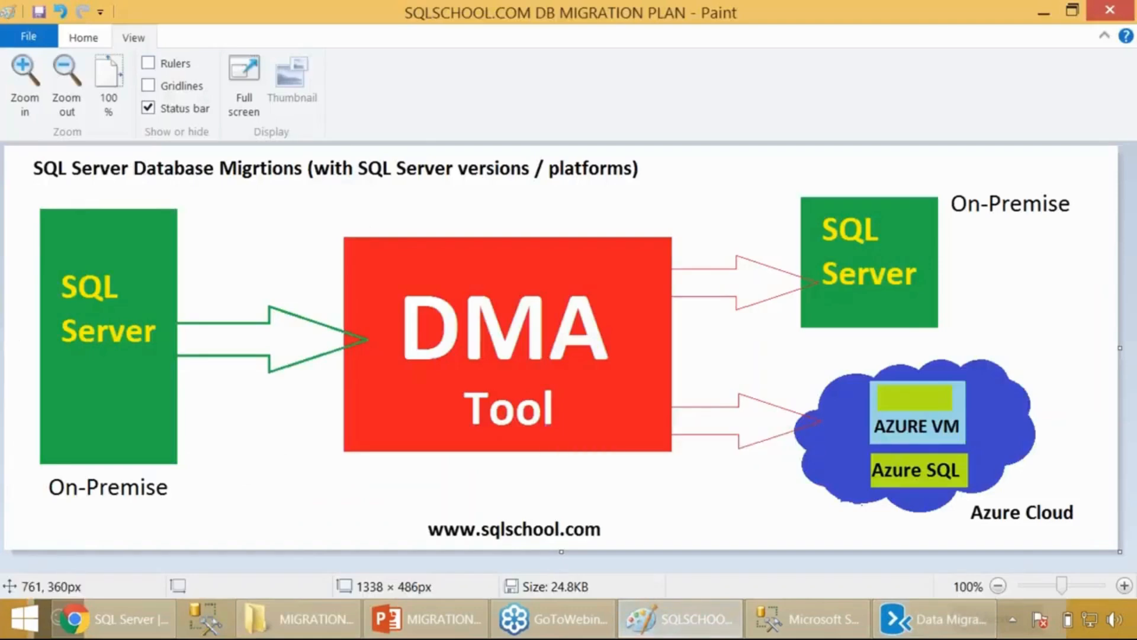
click(66, 231)
click(921, 235)
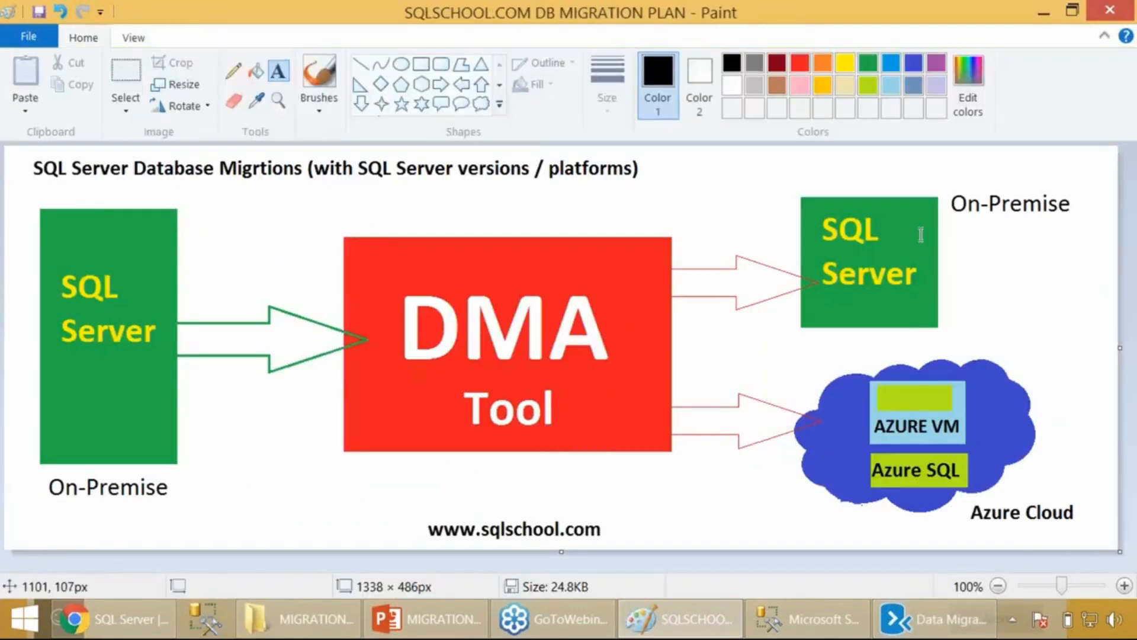
click(90, 404)
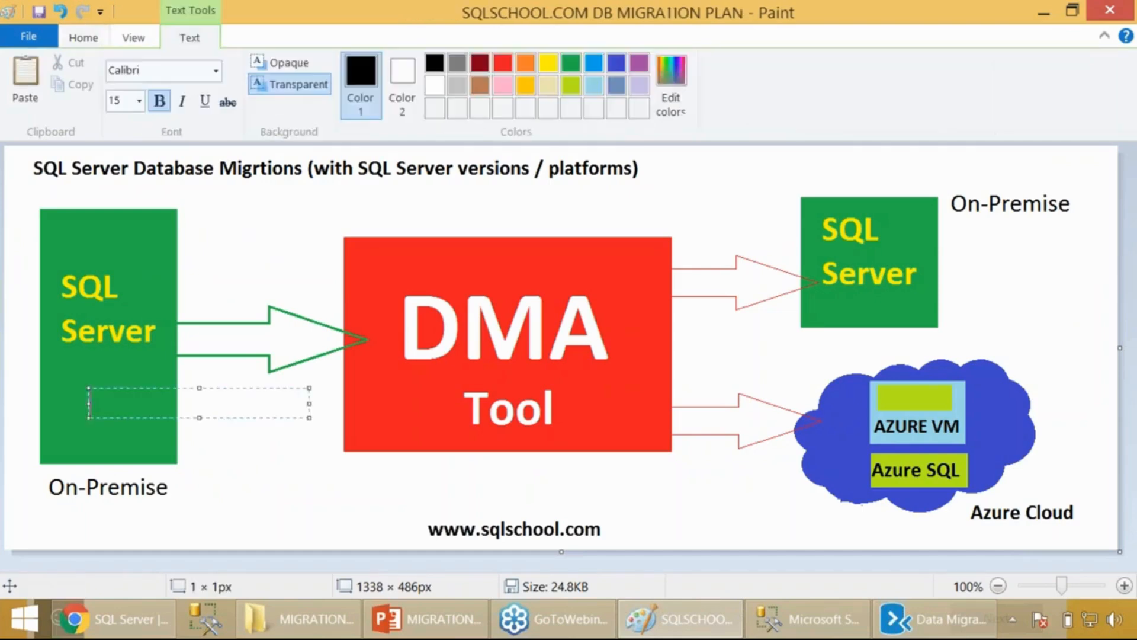
click(685, 283)
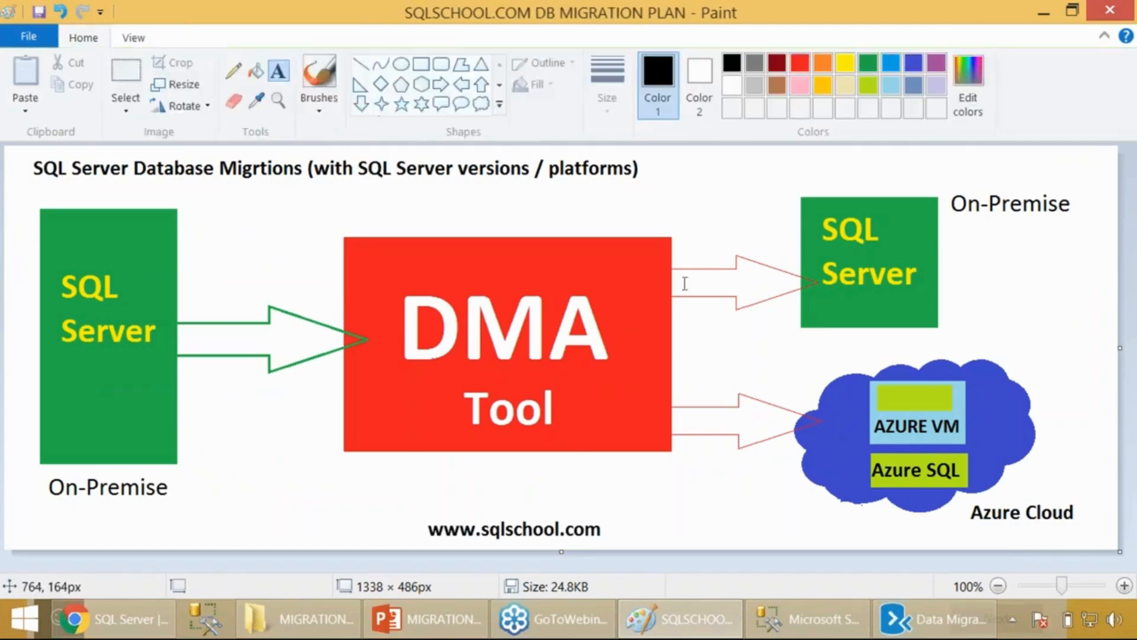
click(843, 316)
click(769, 344)
key(alt+Tab)
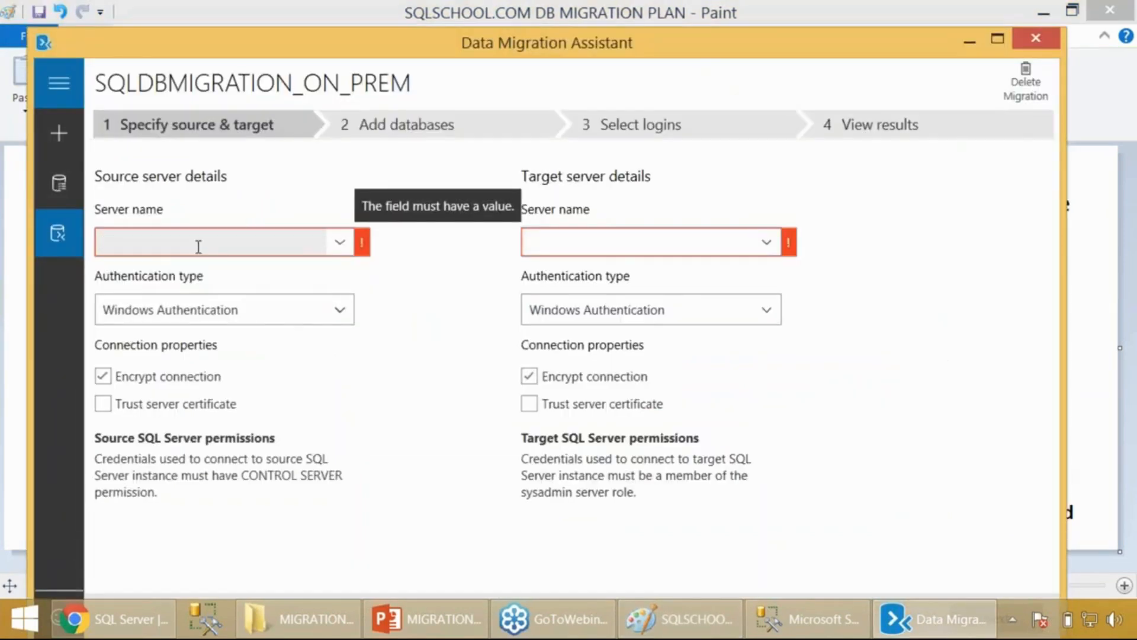
Copy the server name SQLSCHOOL\SQL_2008 from the server connection dialog in SQL Server Management Studio.
click(773, 612)
click(191, 151)
right_click(191, 151)
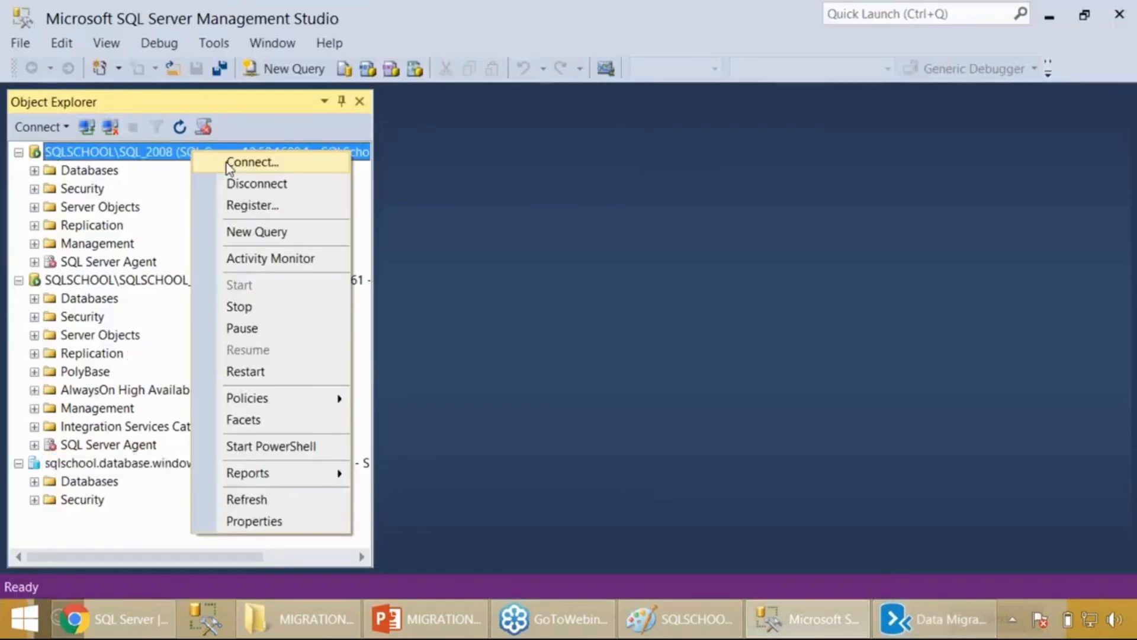
click(226, 161)
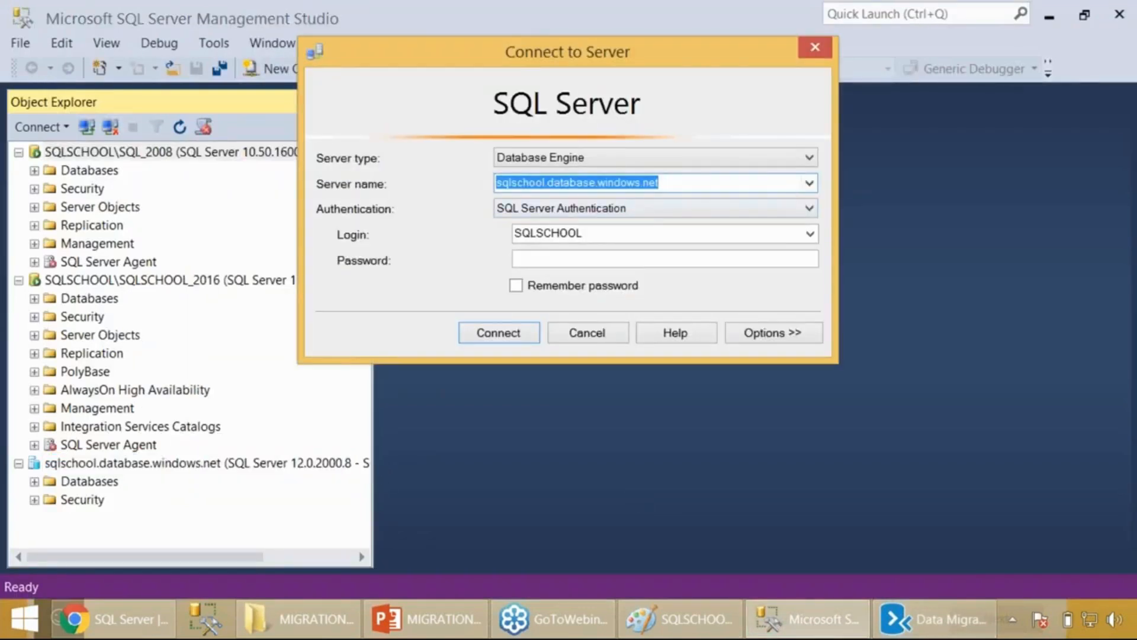
click(806, 184)
click(681, 227)
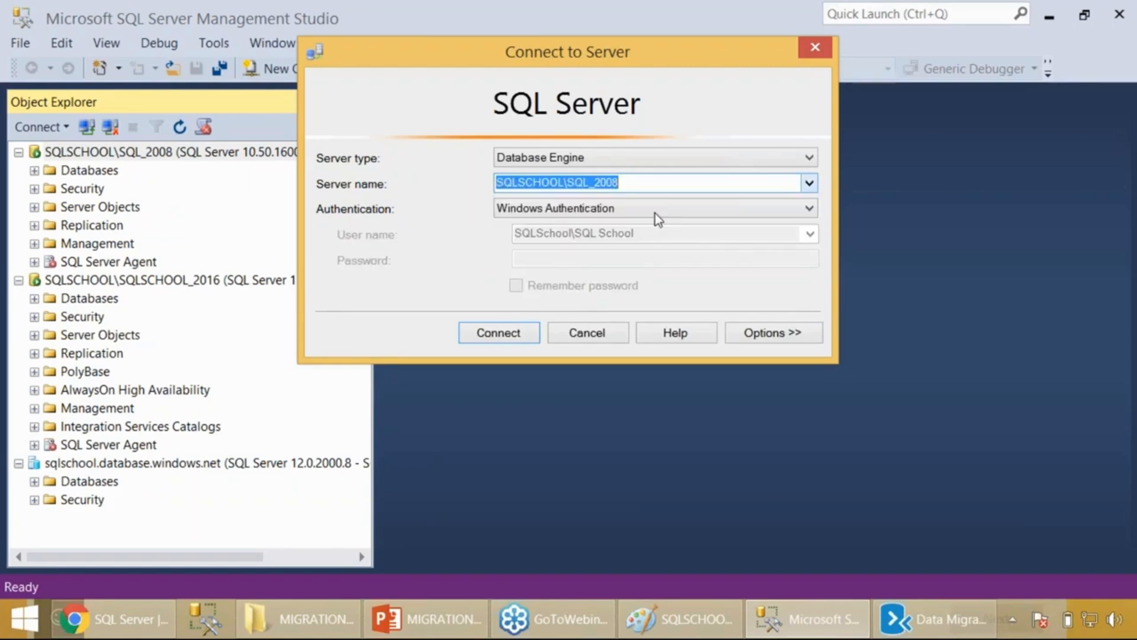
right_click(594, 184)
click(642, 243)
Back in Data Migration Assistant, set the source server to SQLSCHOOL\SQL_2008 and trust its server certificate.
key(alt+Tab)
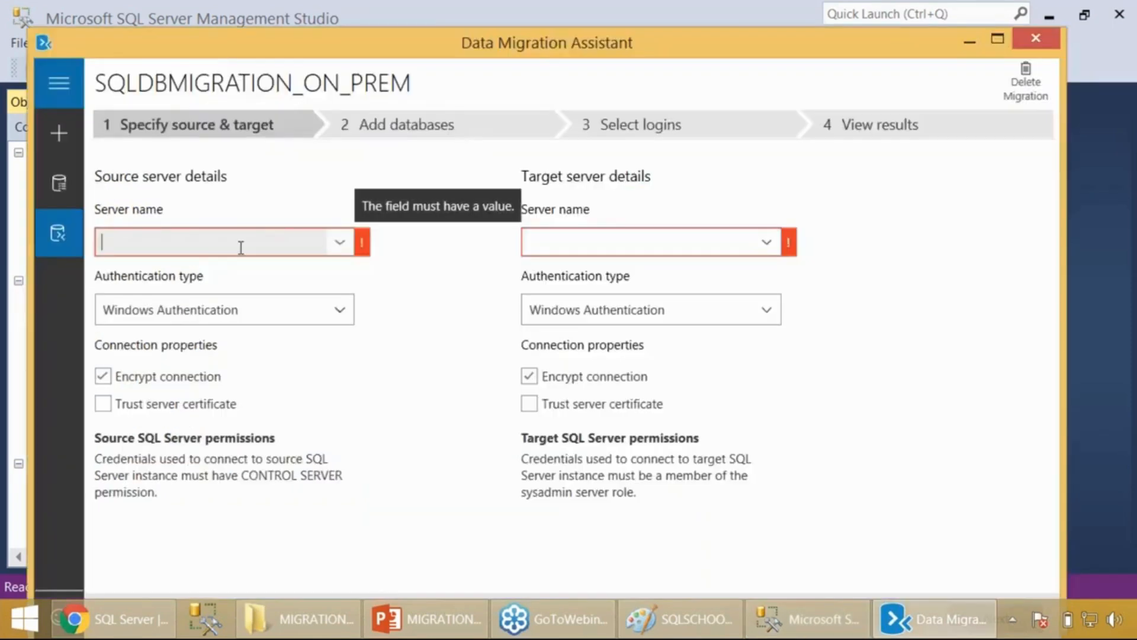
click(241, 248)
key(ctrl+v)
click(103, 404)
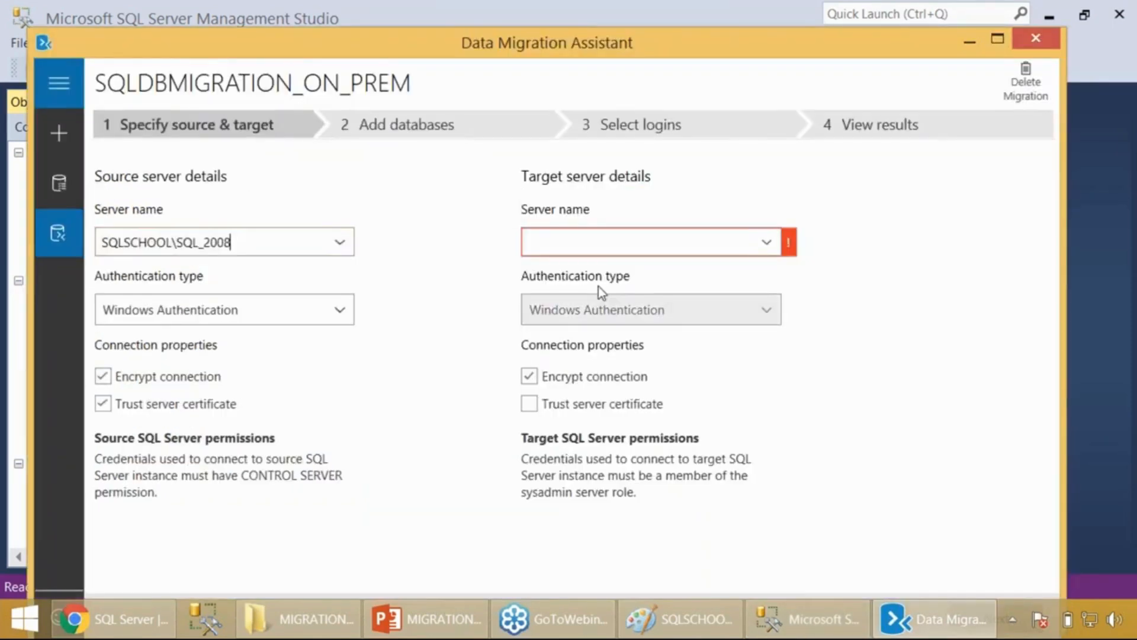
Set the target server to SQLSCHOOL\SQLSCHOOL_2016 with its server certificate trusted, and continue to adding databases.
click(769, 241)
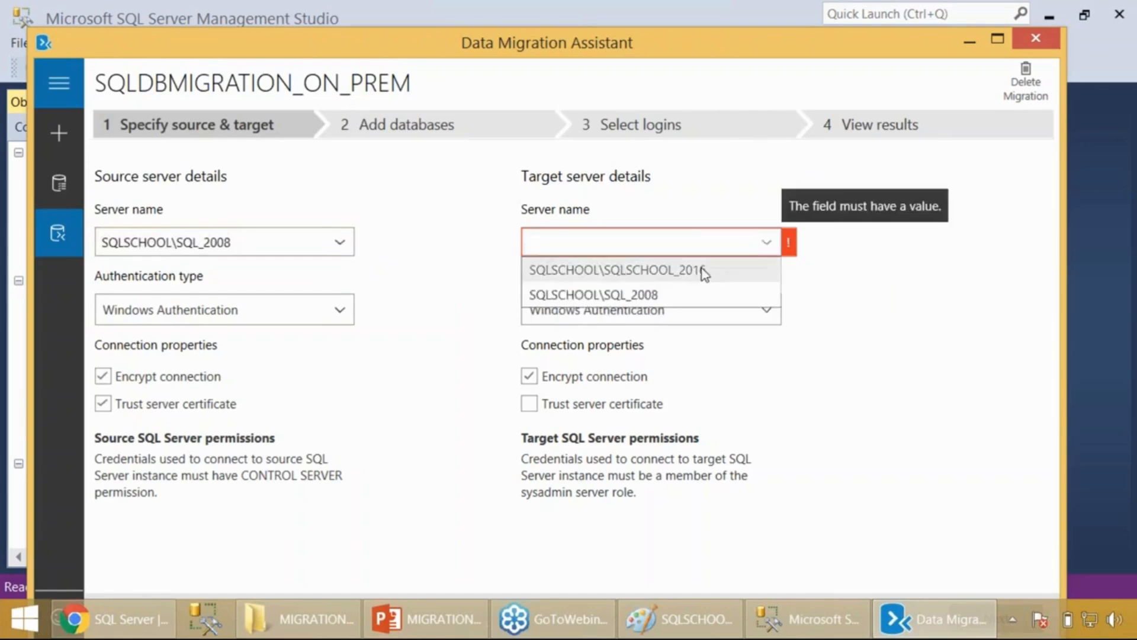
click(701, 270)
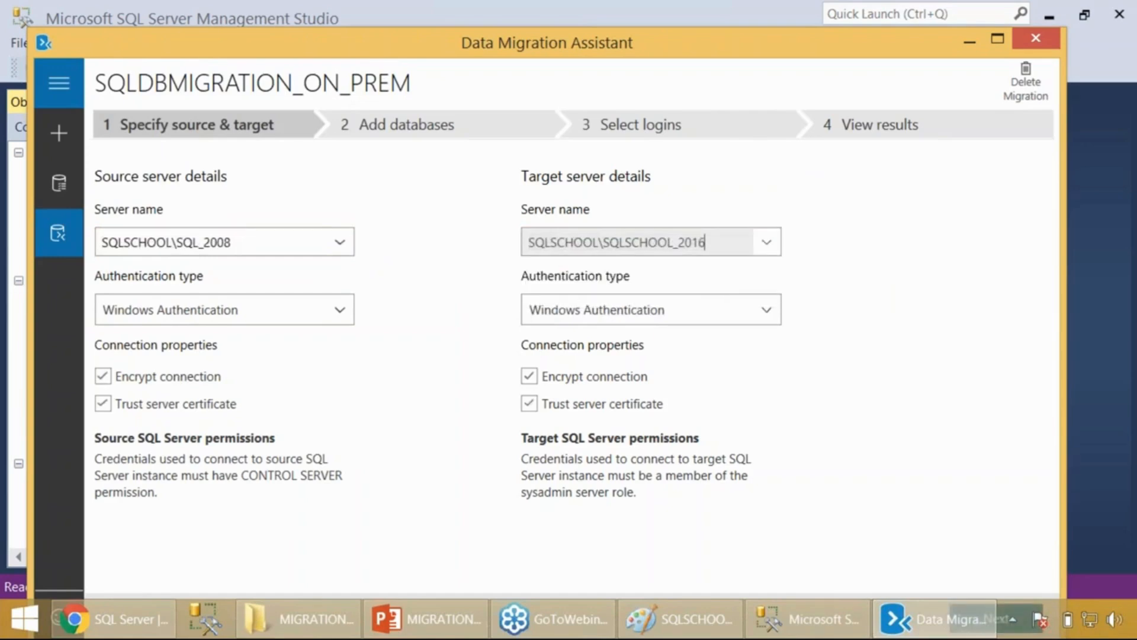
click(998, 39)
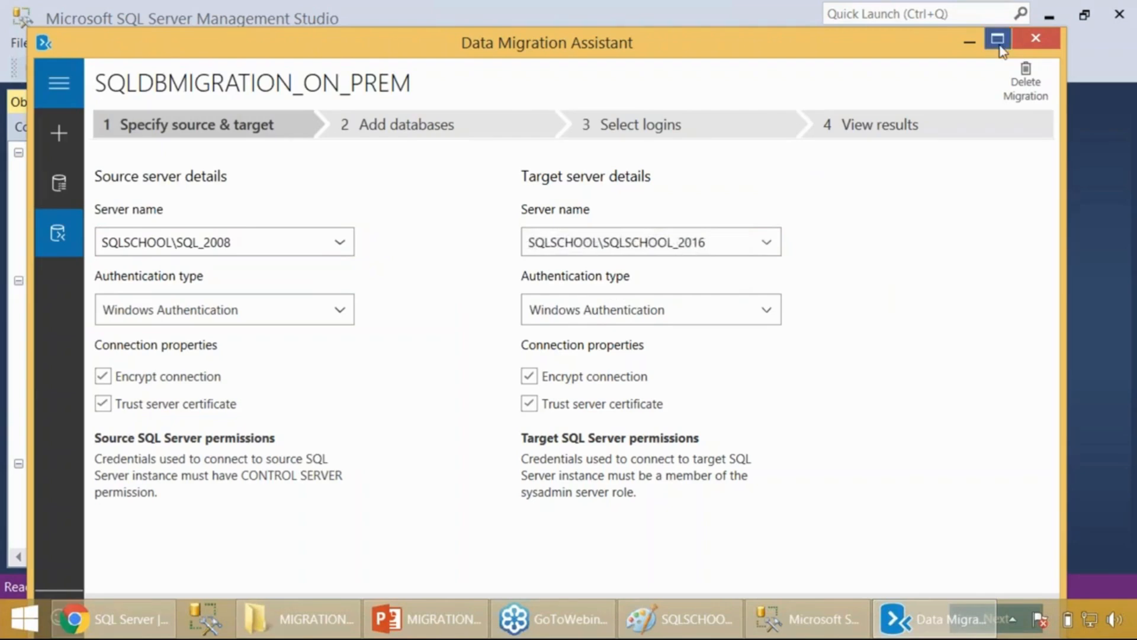
click(1044, 582)
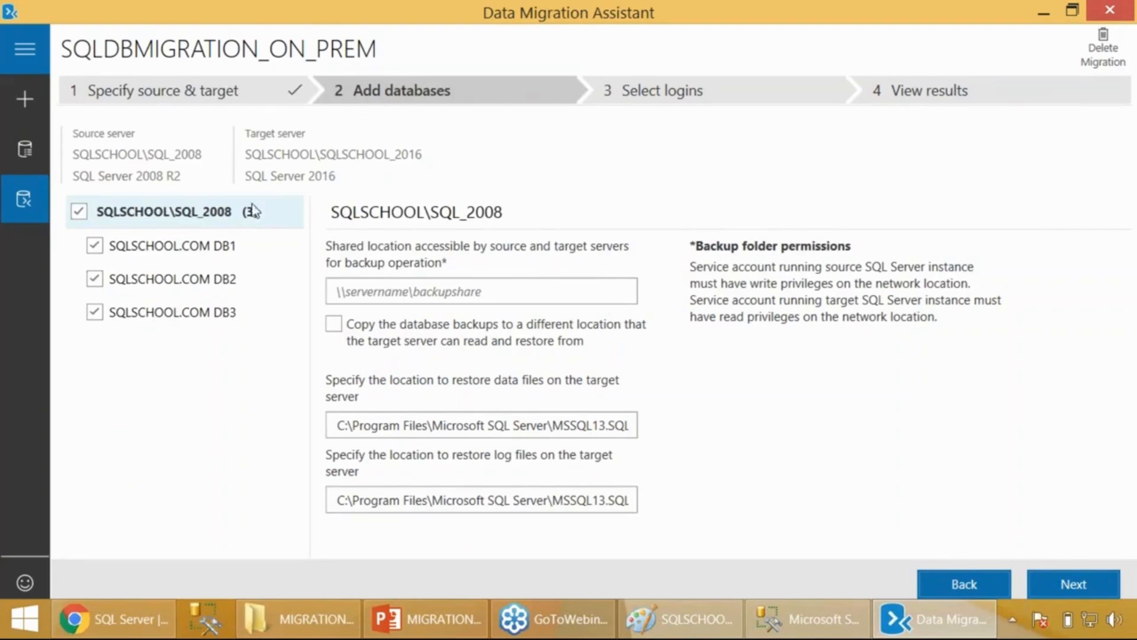
Select only the SQLSCHOOL.COM DB1 database for migration and set the shared backup location to \\Sqlschool\ofc share.
click(83, 216)
click(98, 249)
click(519, 290)
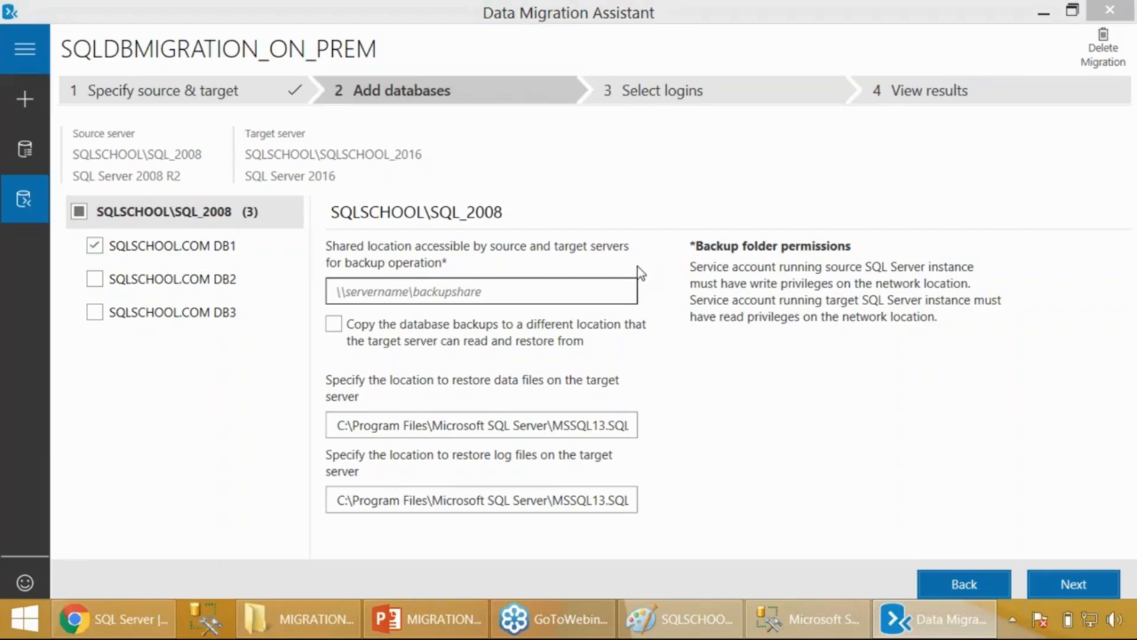
click(567, 285)
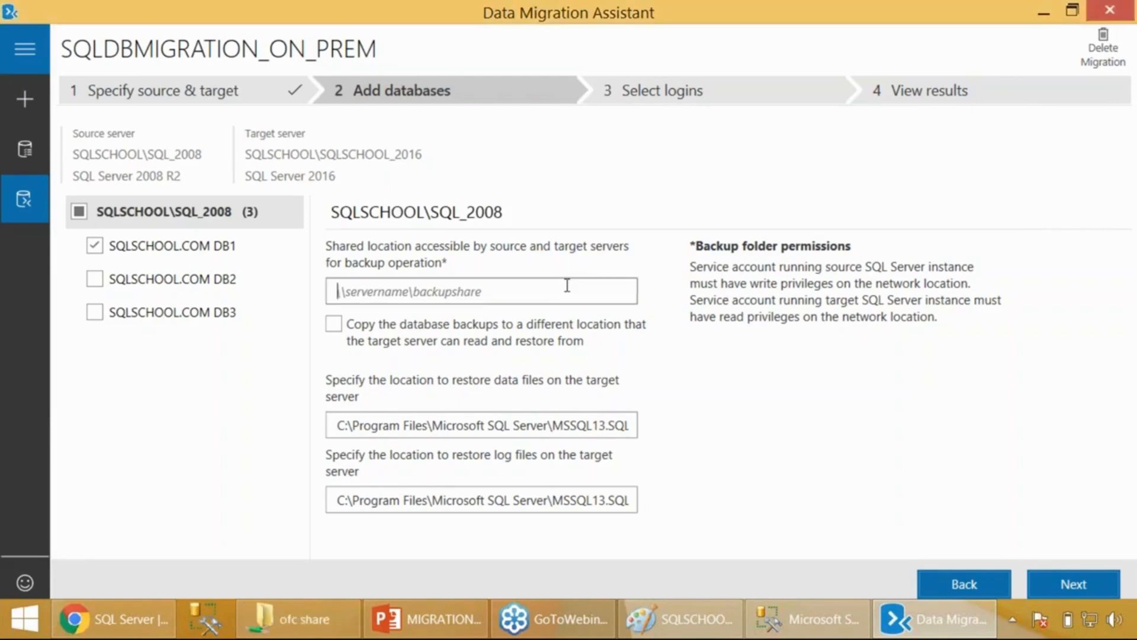
key(ctrl+v)
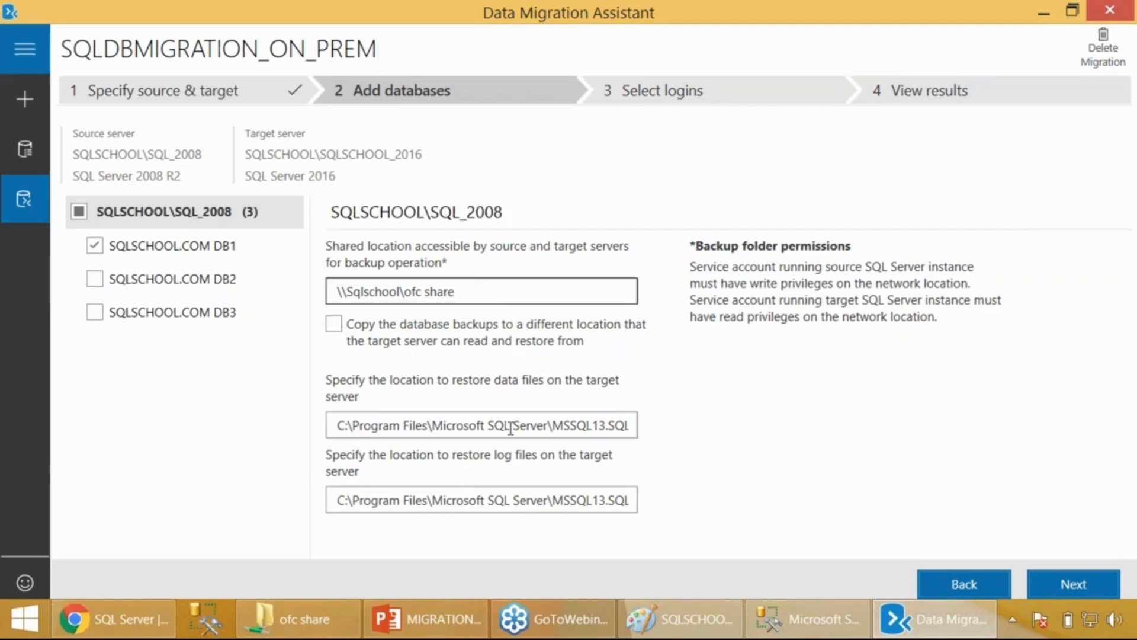
drag(513, 426, 707, 439)
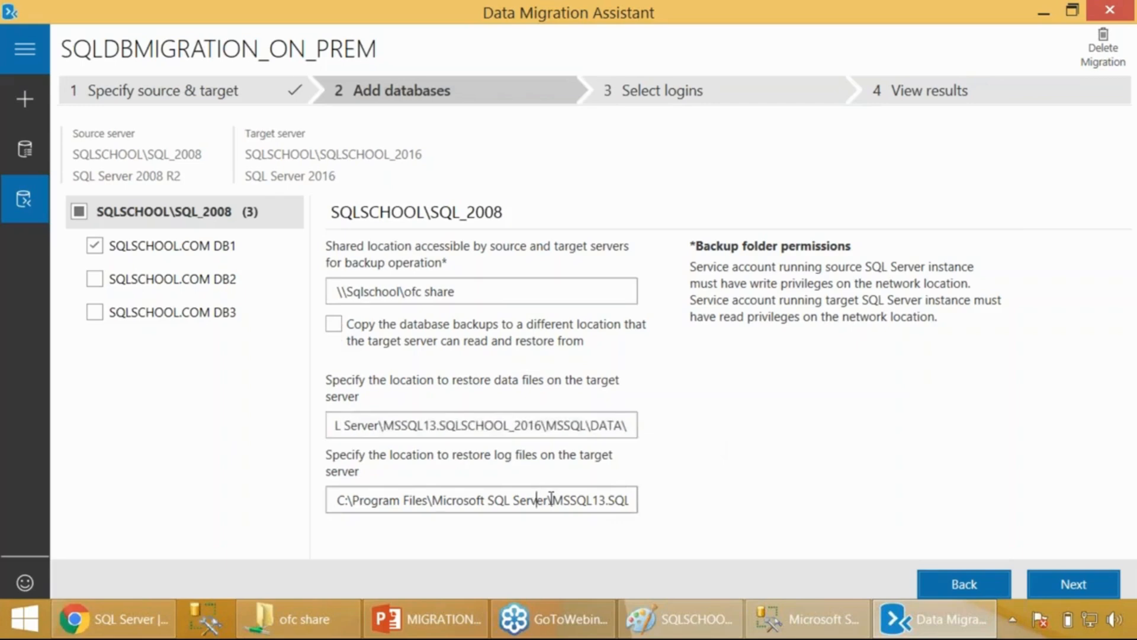
drag(536, 500, 801, 507)
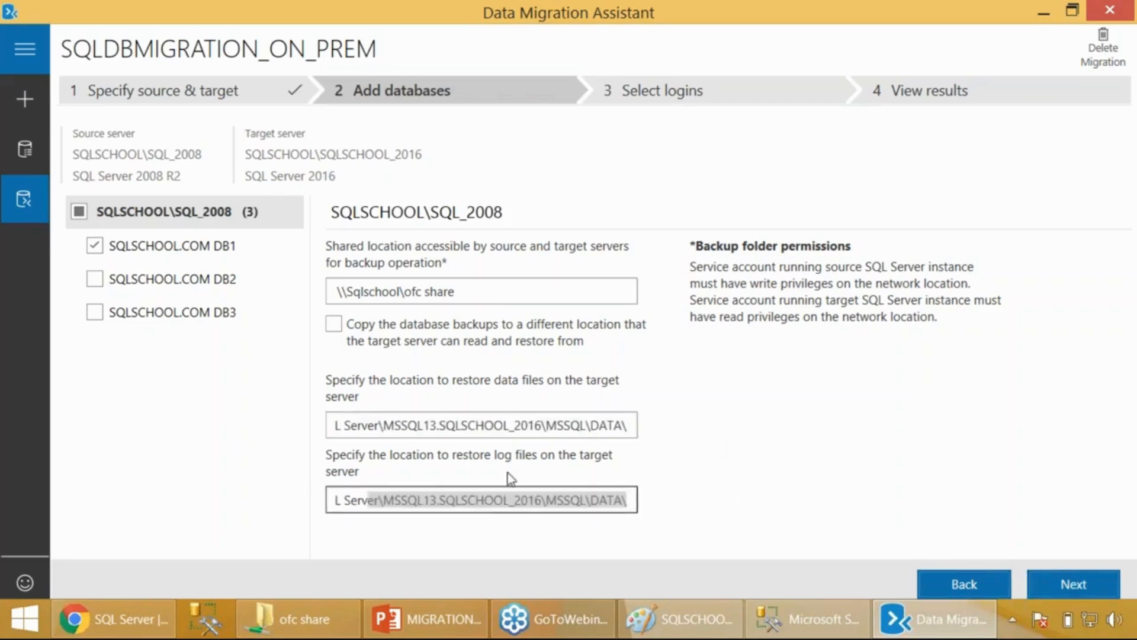
Keep the default restore locations for data and log files and start the migration without selecting any logins.
click(470, 425)
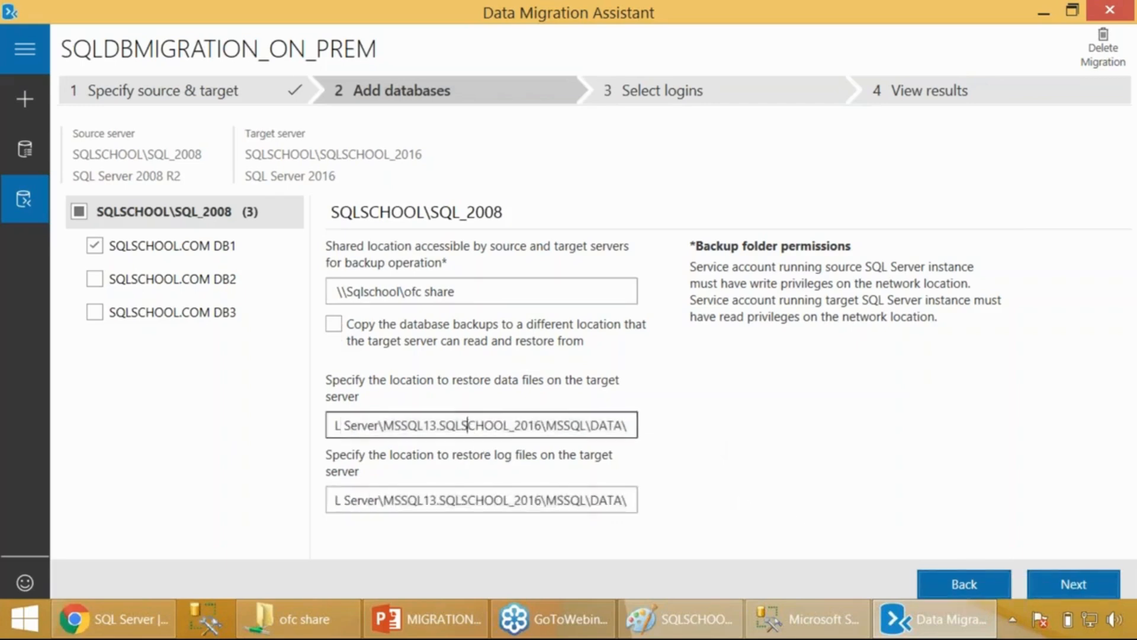
click(1060, 588)
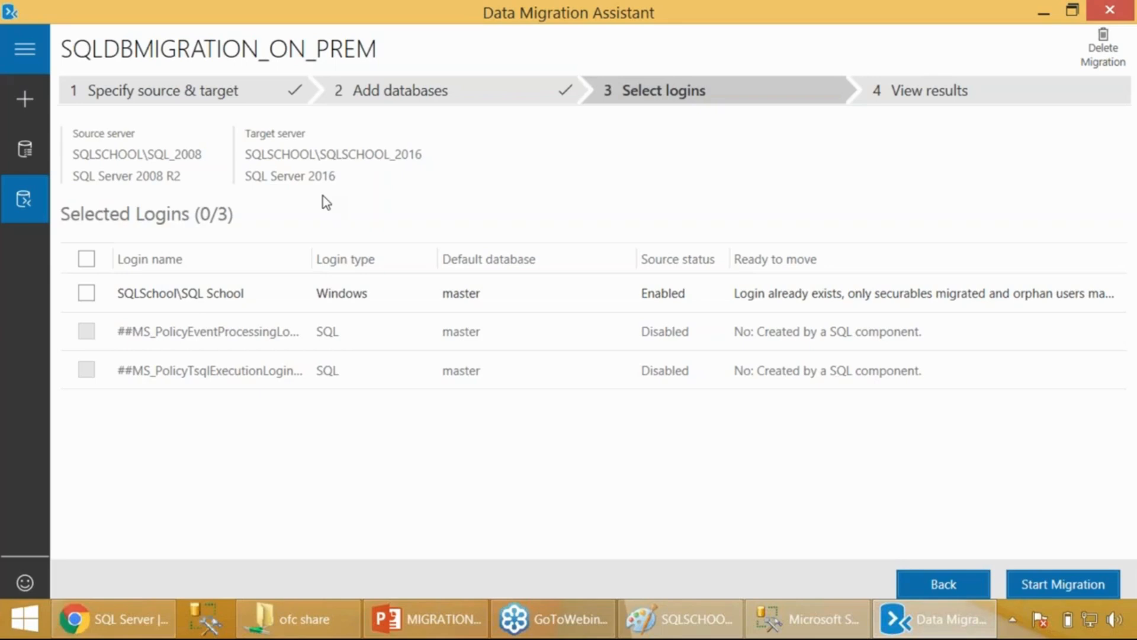
click(1043, 576)
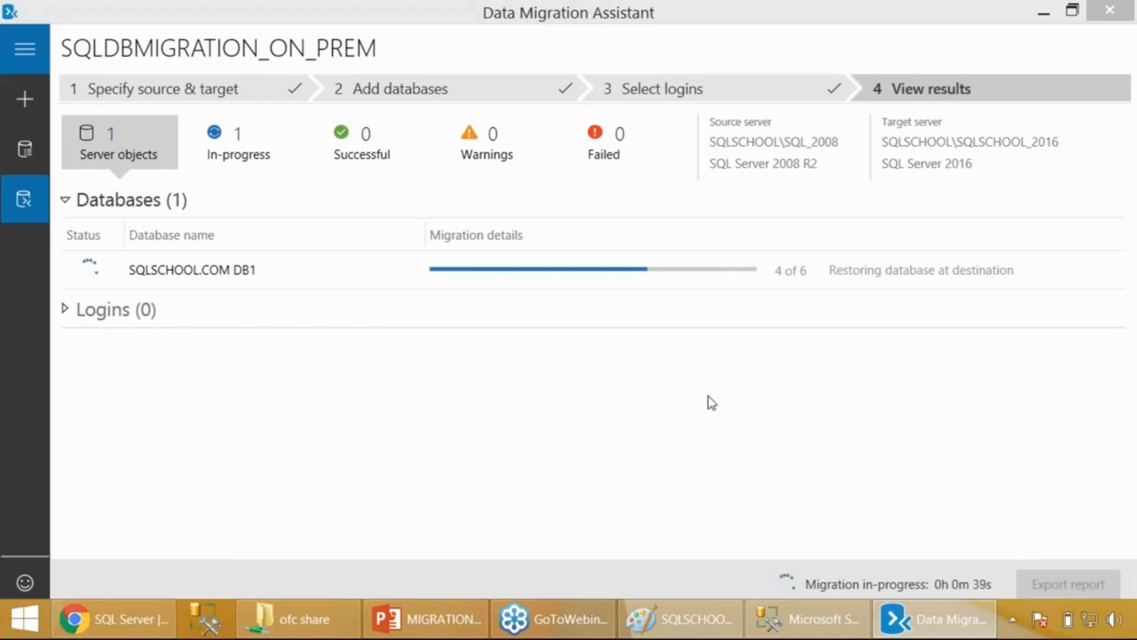
Search the installed Windows apps for "migra".
key(super)
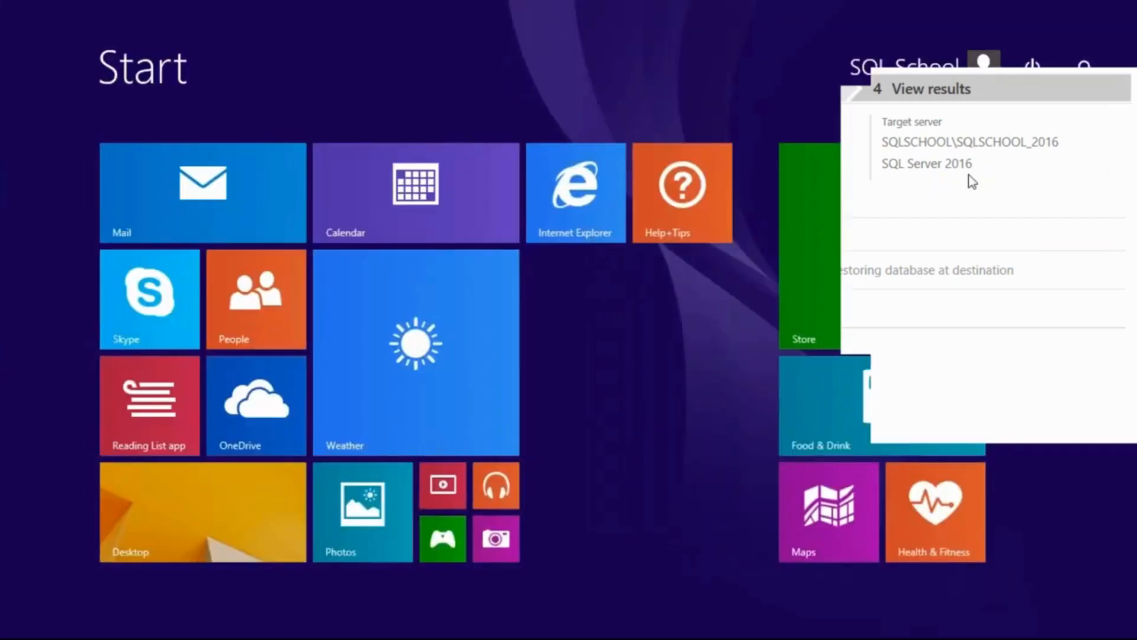
click(1079, 70)
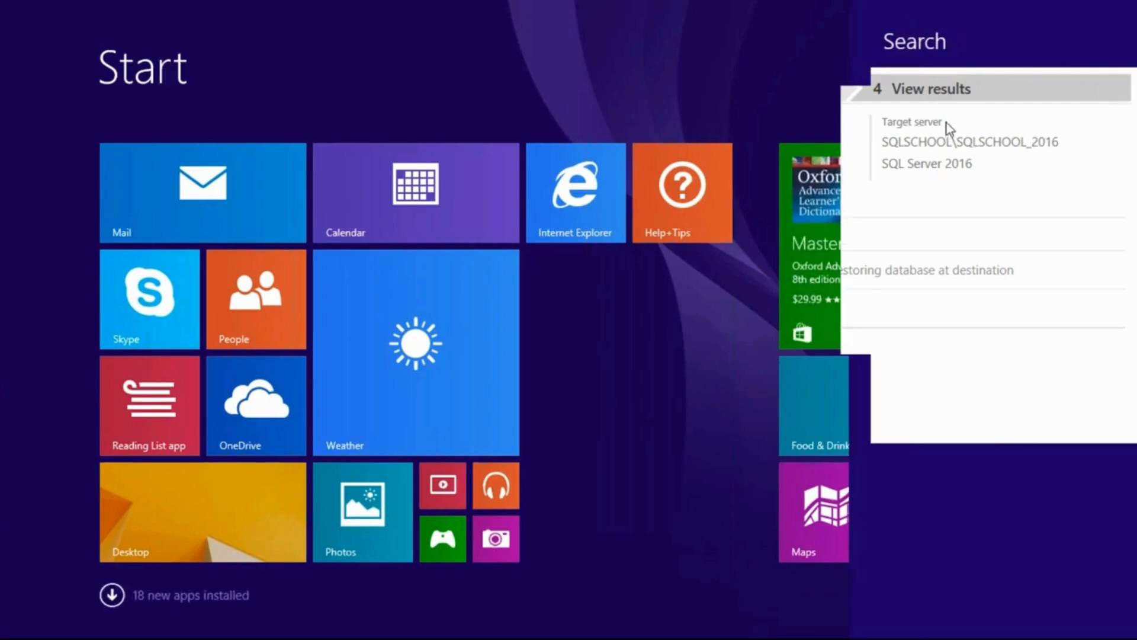
text(migra)
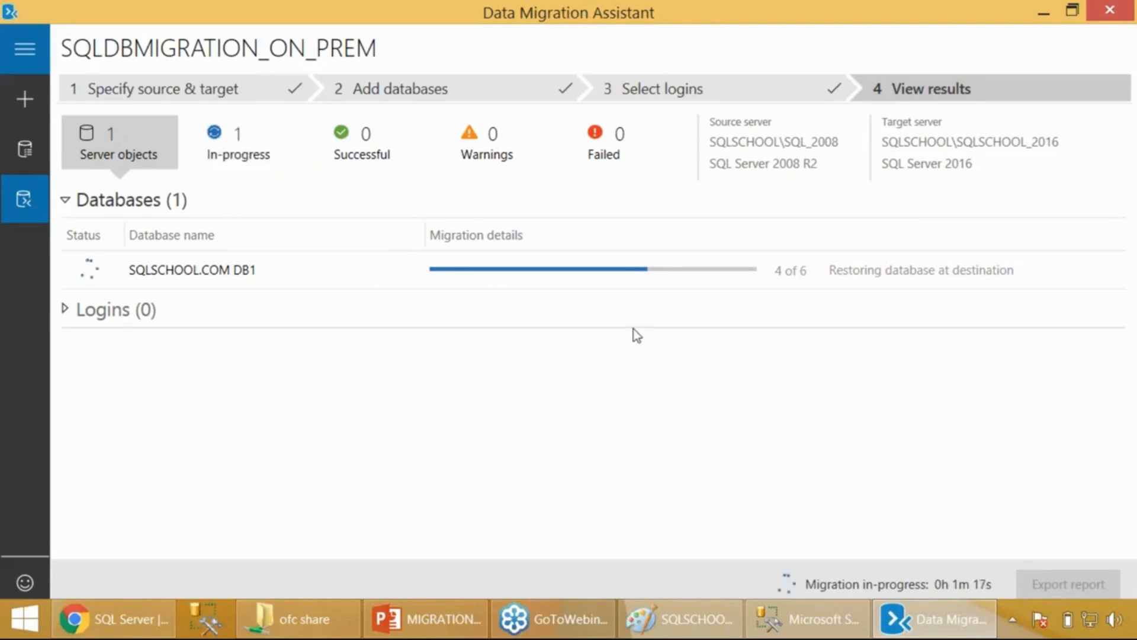
Switch to Paint to review the DMA migration plan diagram and return to Data Migration Assistant.
click(691, 628)
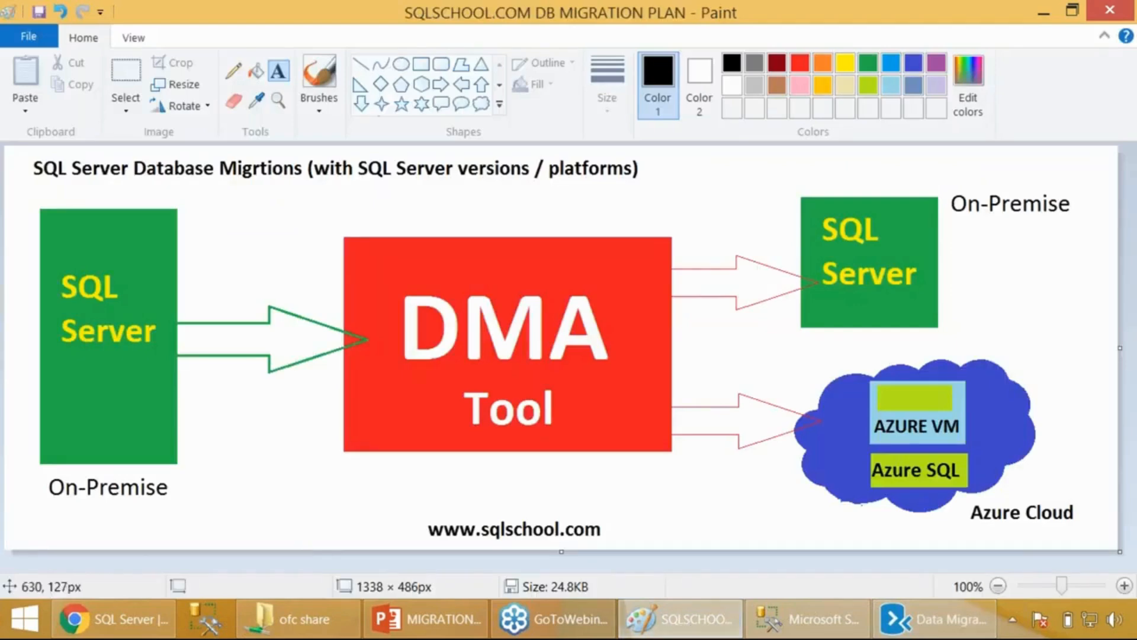
click(724, 422)
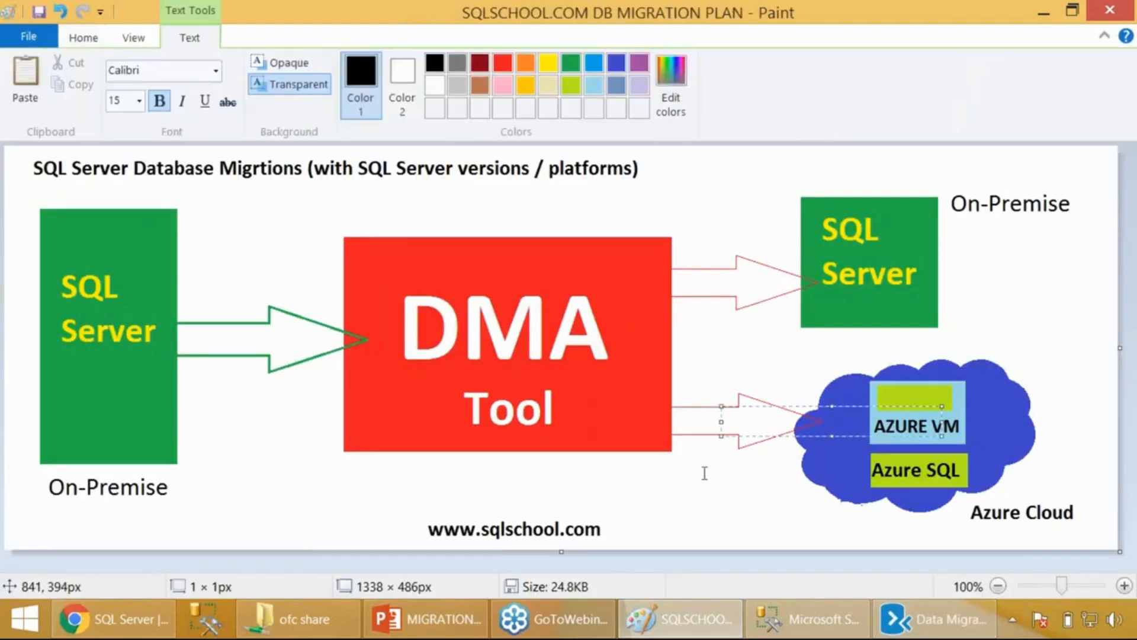
click(704, 473)
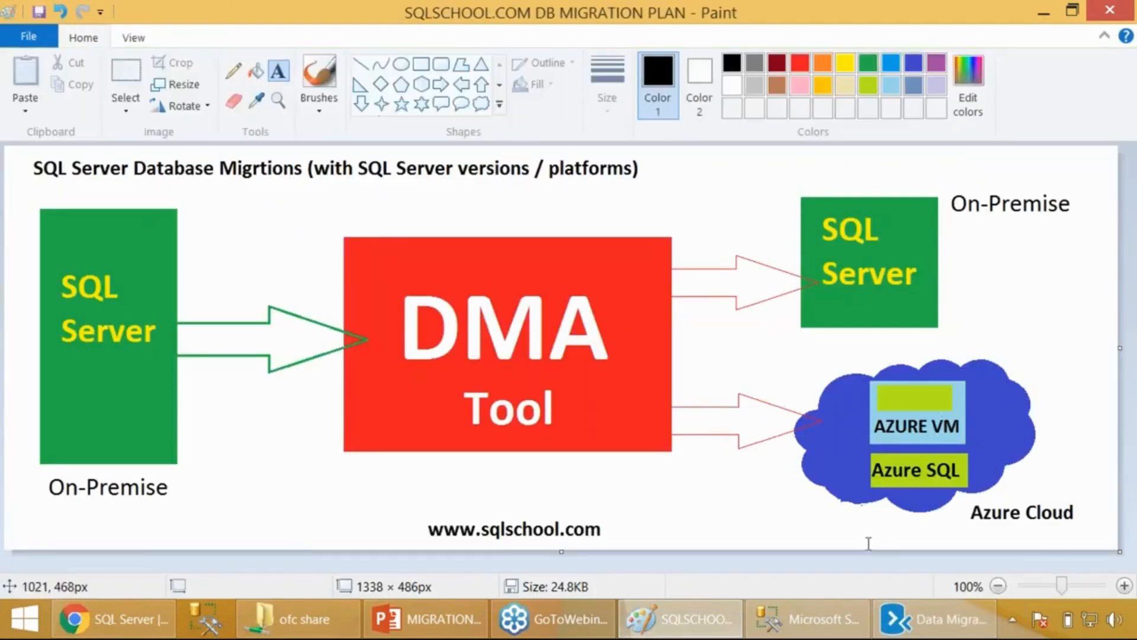
click(907, 618)
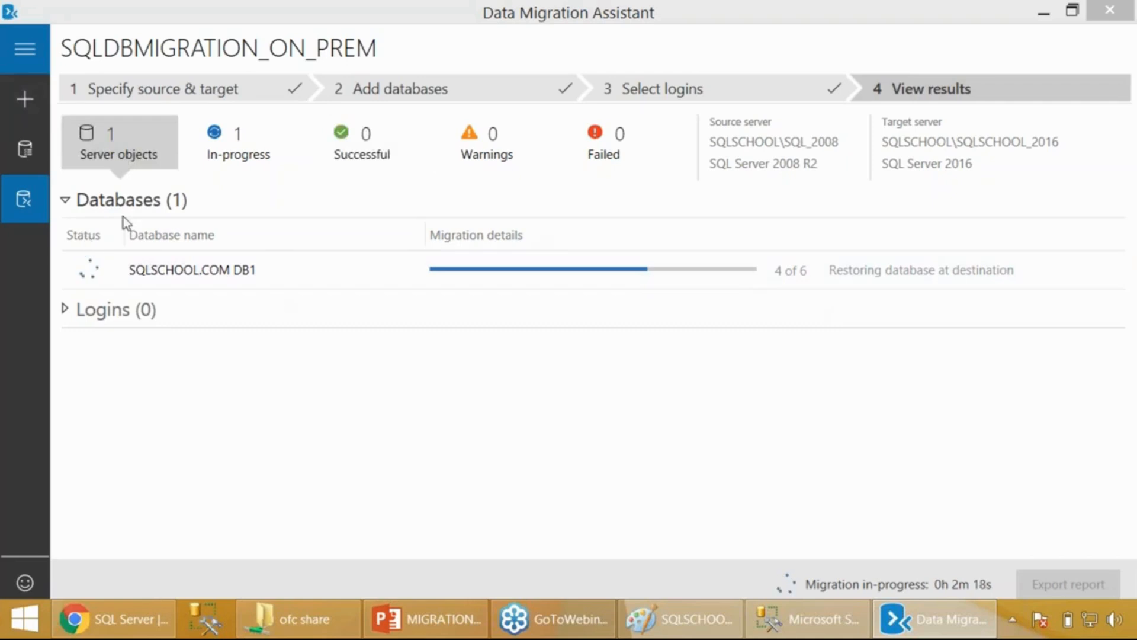
Set up a new migration project named SQL_MIGRATION_TO_CLOUD from SQL Server to Azure SQL Database, with Schema and data as the scope.
click(20, 109)
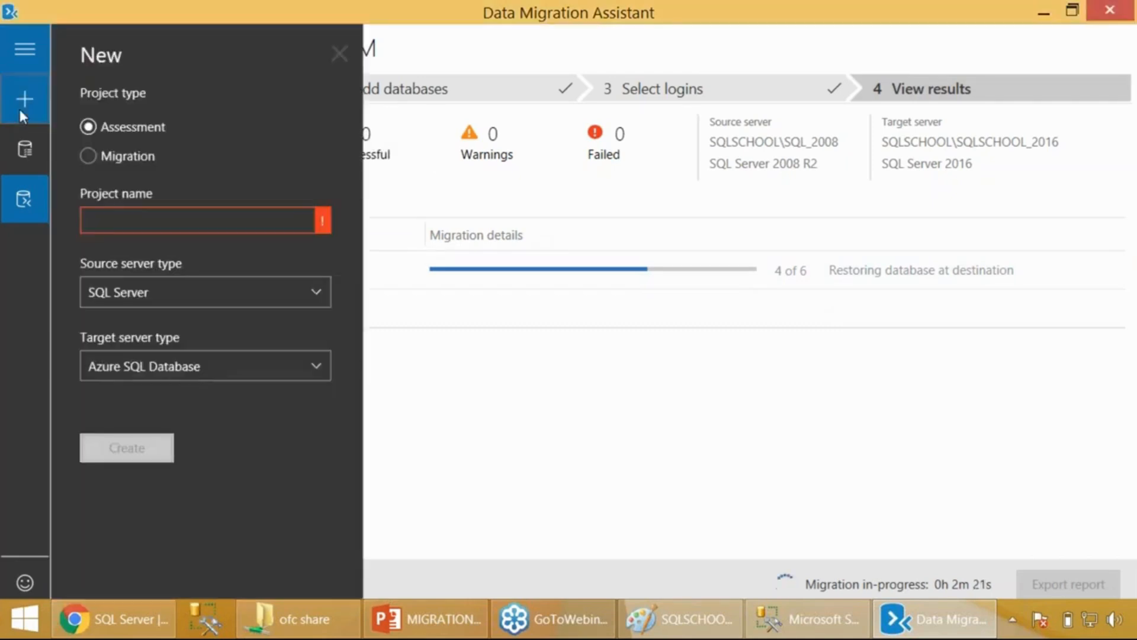
click(102, 155)
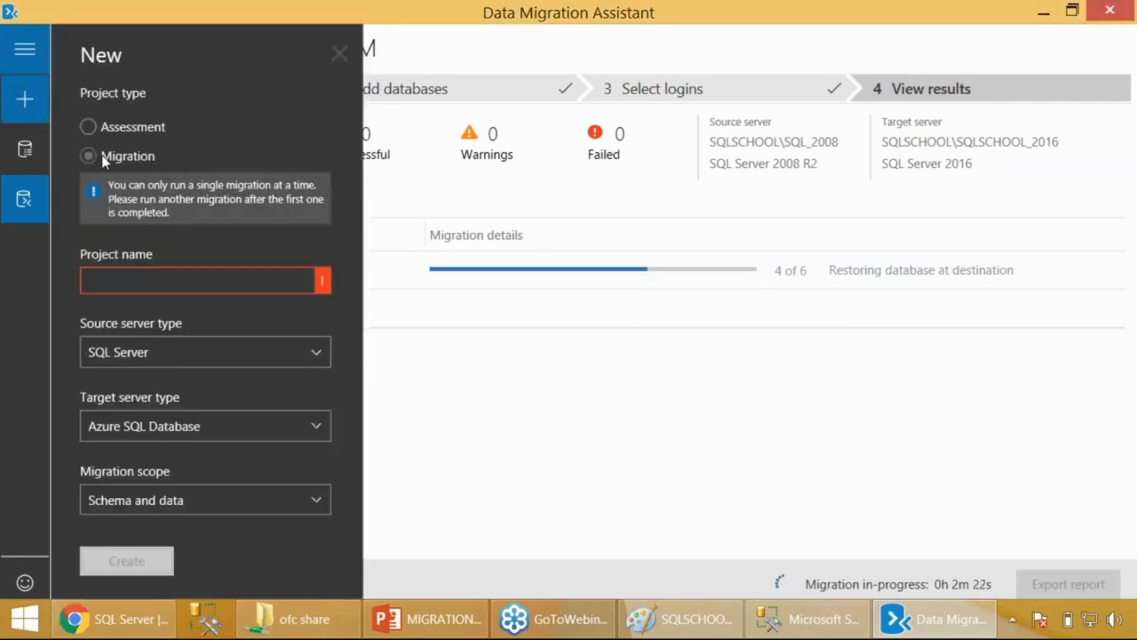
click(160, 278)
text(SQL)
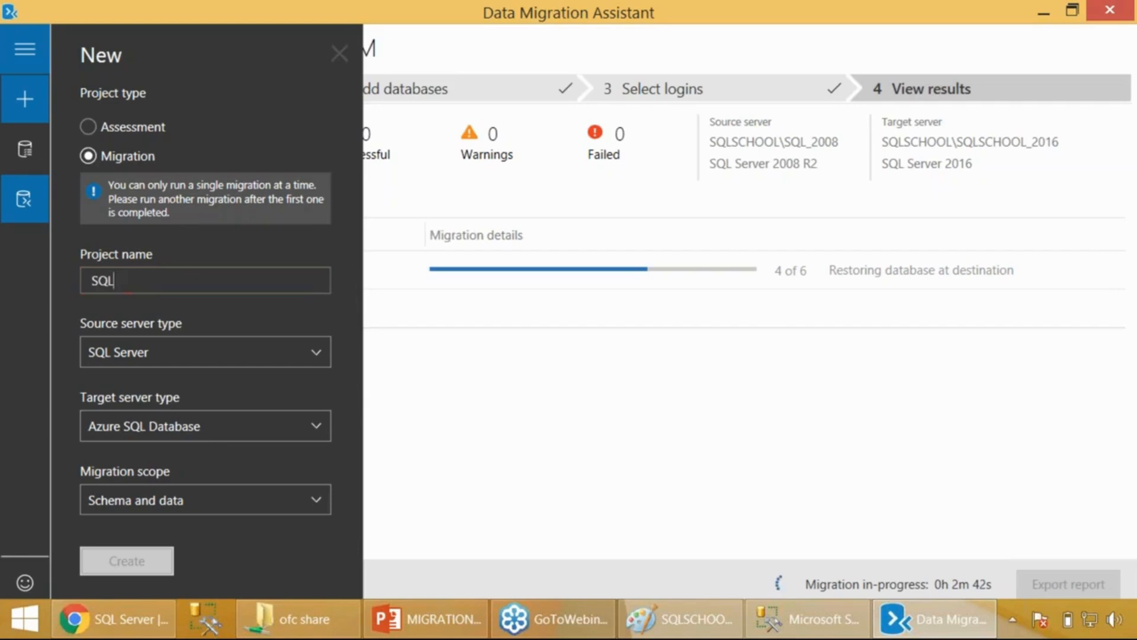
text(_MIGRATION)
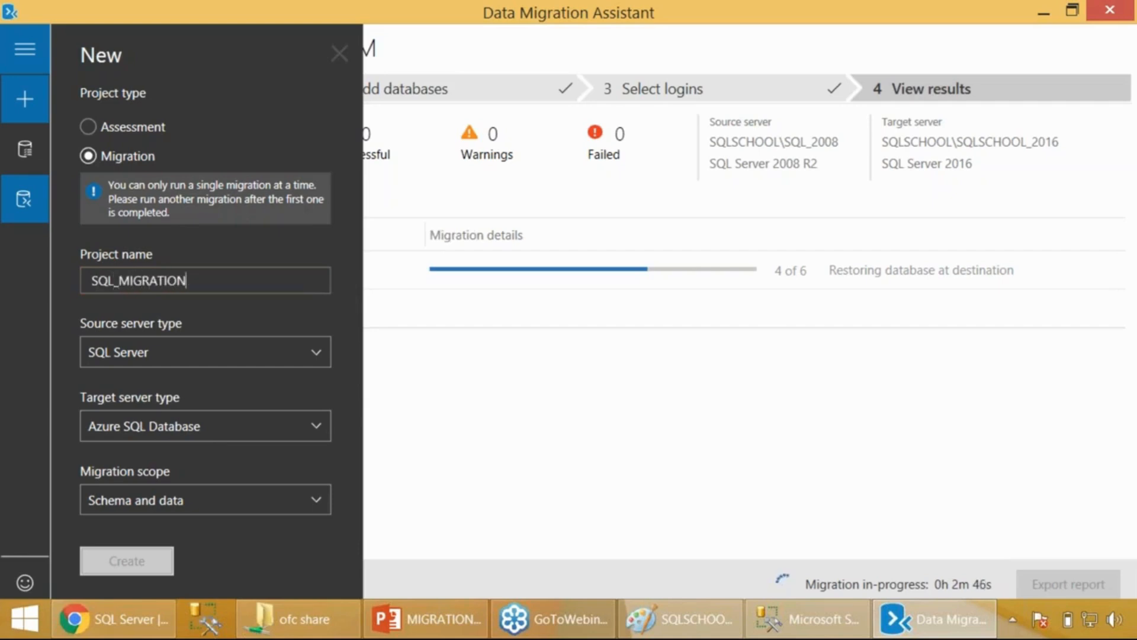
text(_TO_CLOUD)
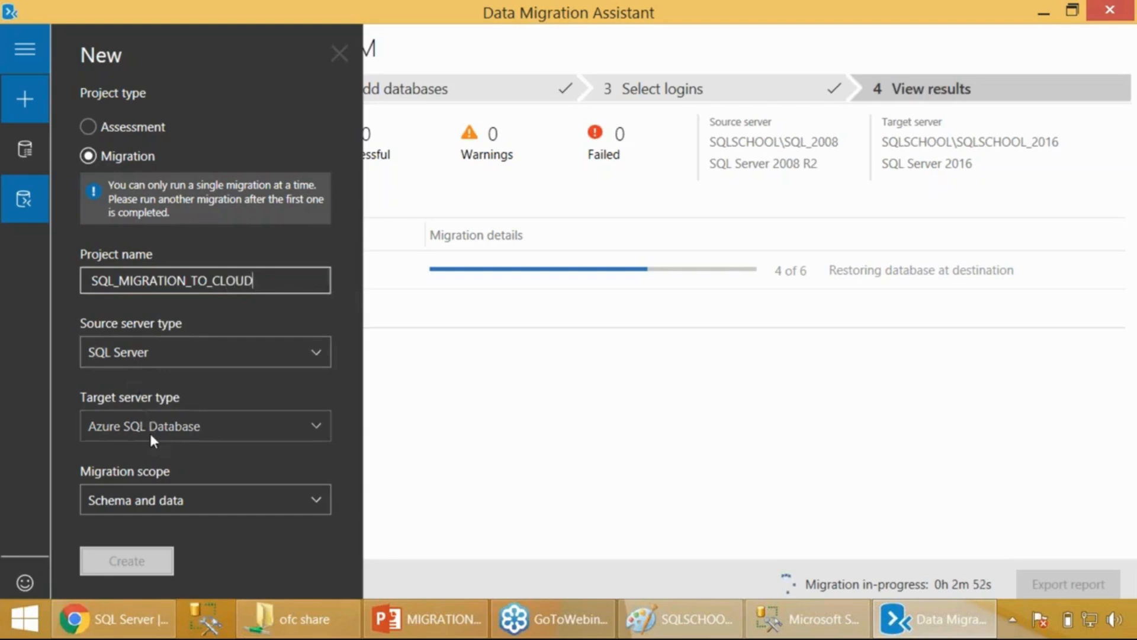
click(172, 507)
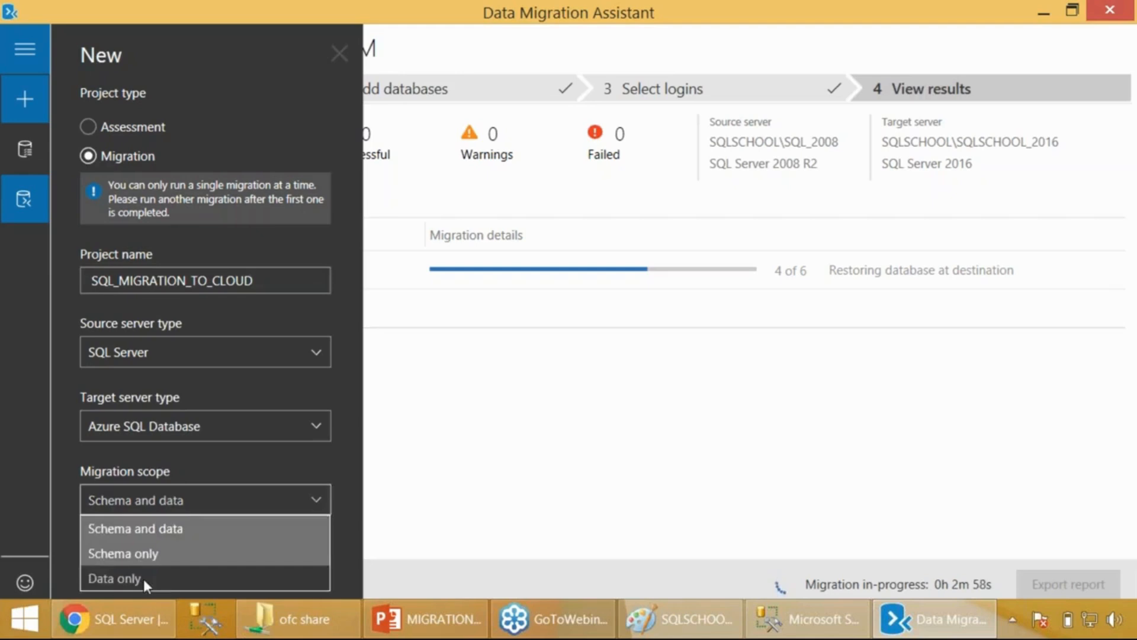
click(147, 528)
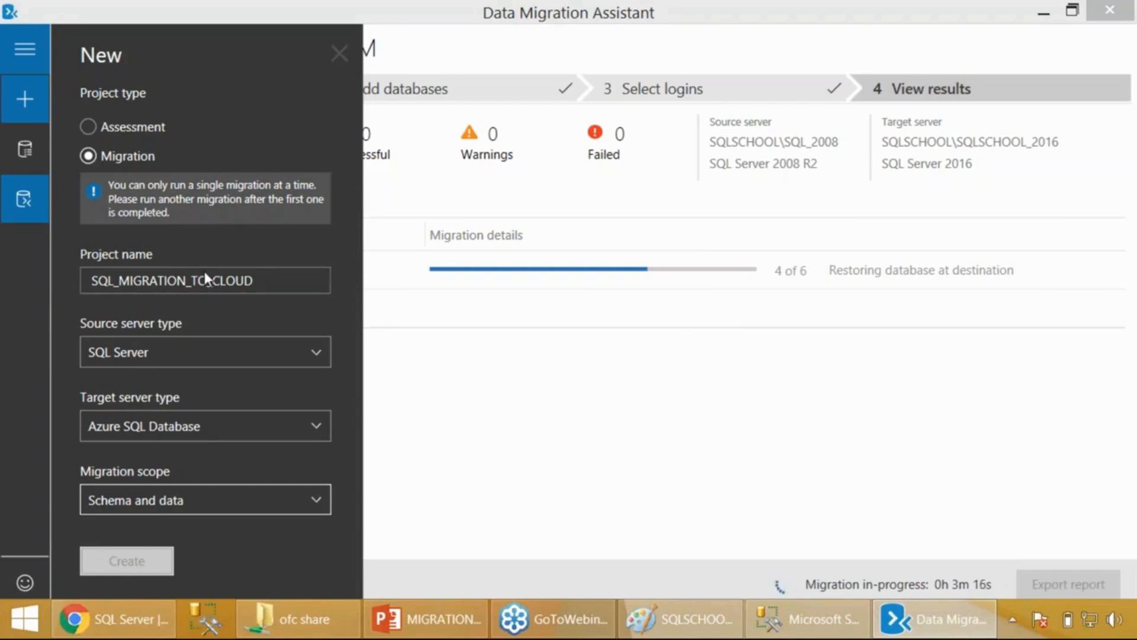
Check the project's source and target server types, and try the Data only migration scope before restoring Schema and data.
click(136, 358)
click(137, 358)
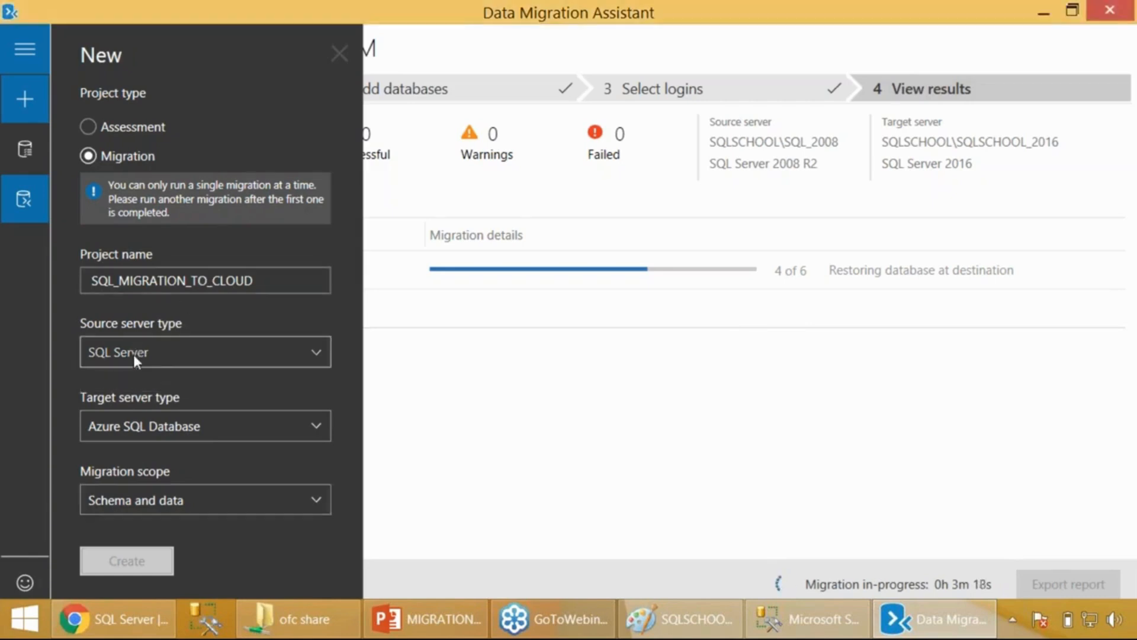
click(149, 432)
click(152, 456)
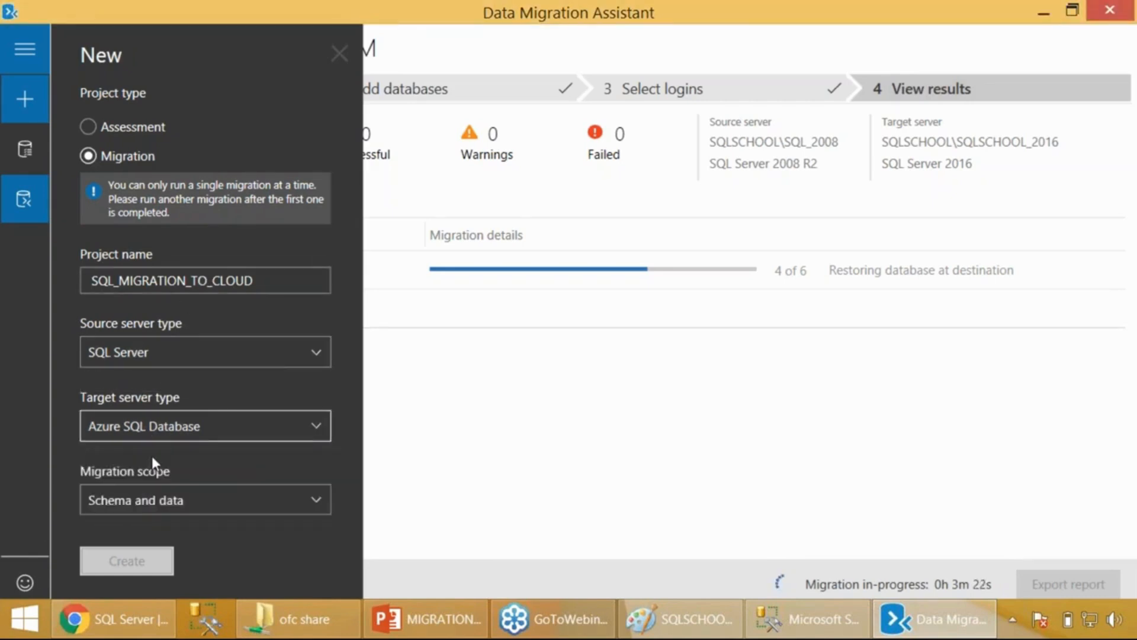
click(172, 504)
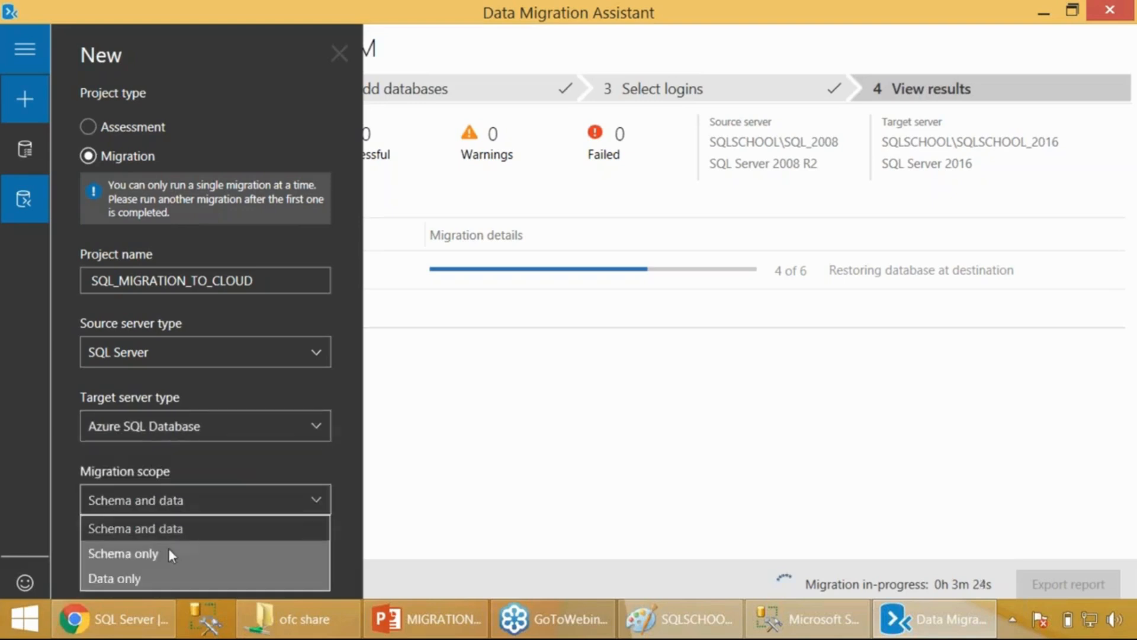
click(169, 550)
click(162, 505)
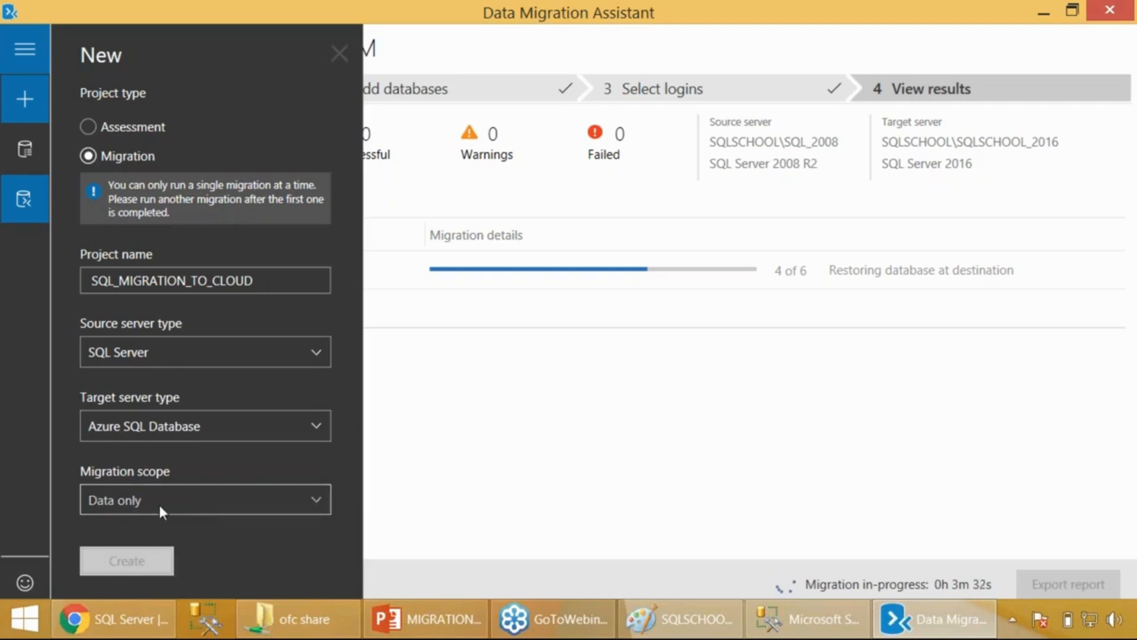
click(159, 504)
click(159, 529)
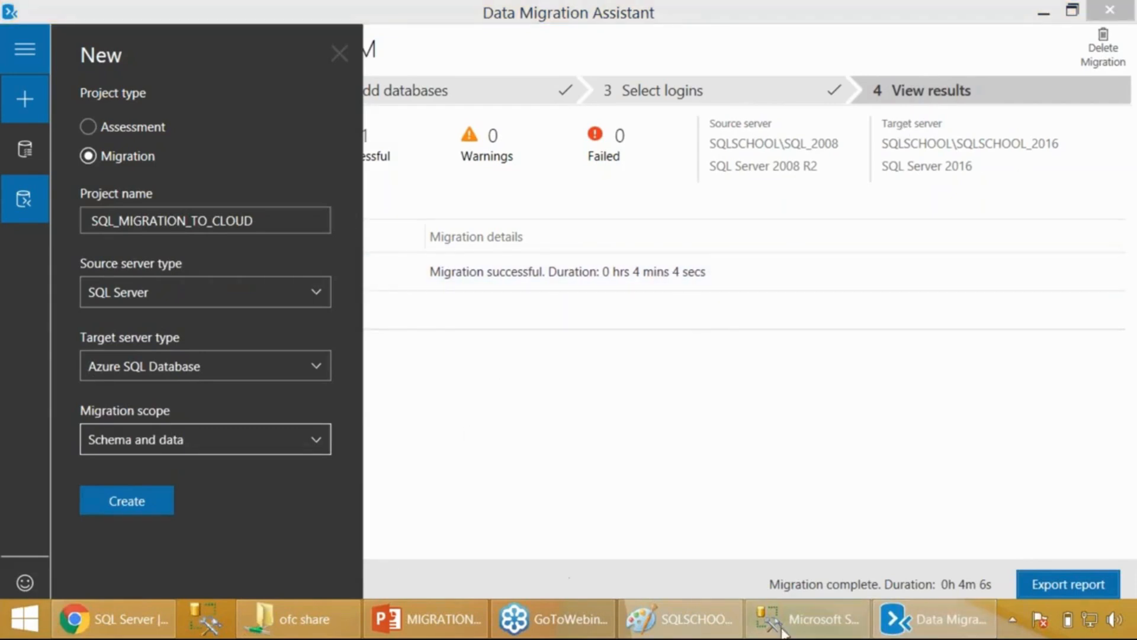
Switch to SQL Server Management Studio, dismiss the connection dialog, and refresh the SQLSCHOOL\SQLSCHOOL_2016 databases to locate SQLSCHOOL.COM DB1.
click(806, 620)
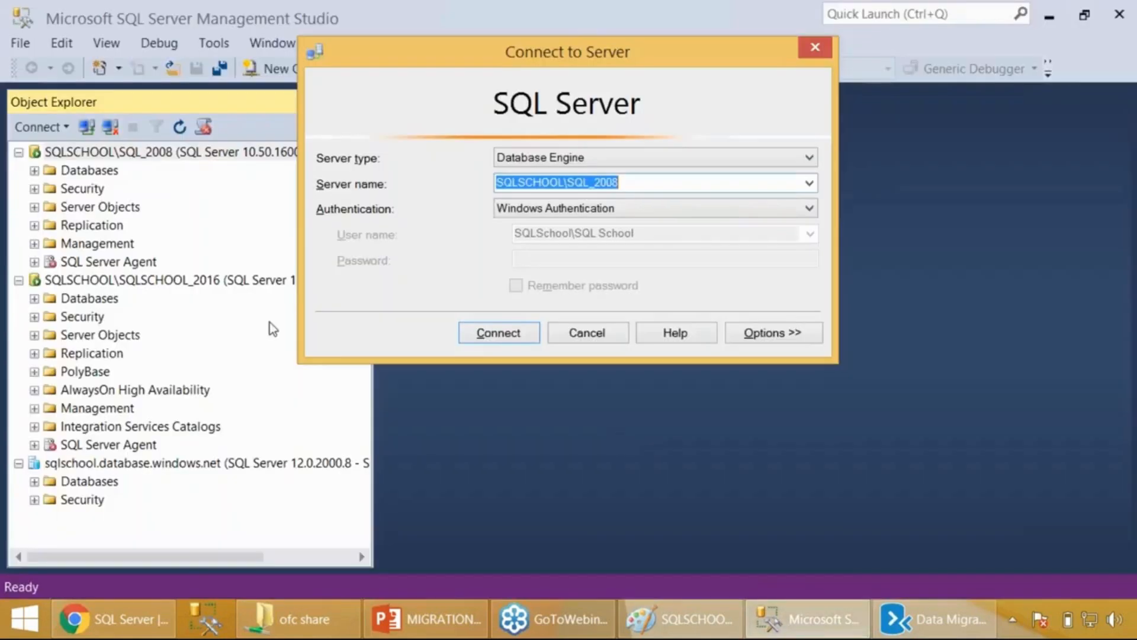
click(577, 334)
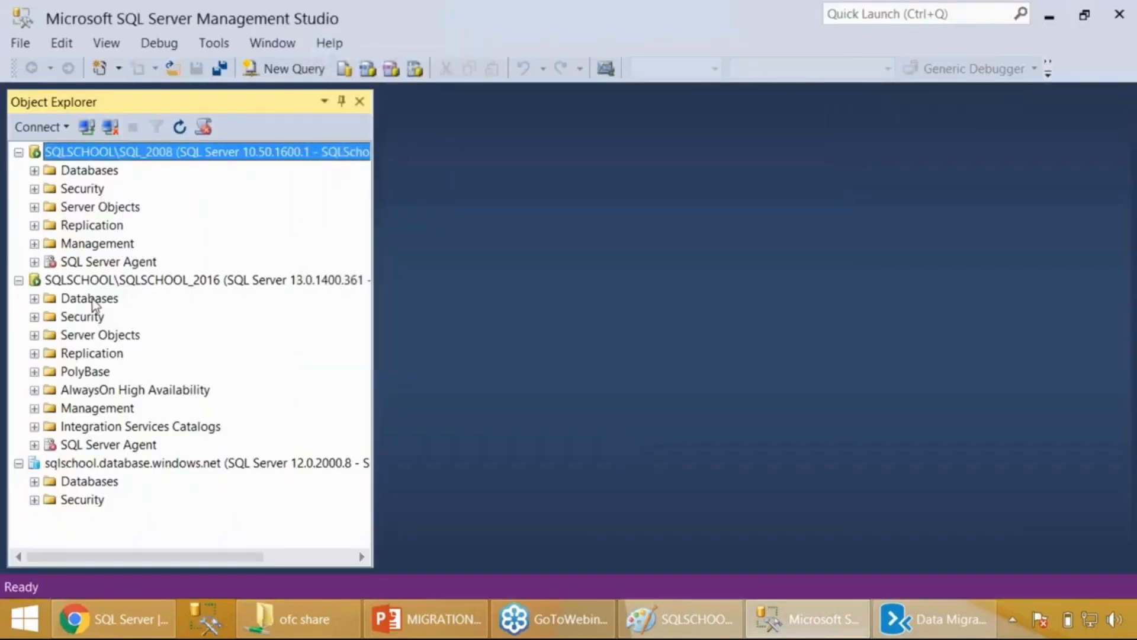
right_click(92, 299)
click(166, 539)
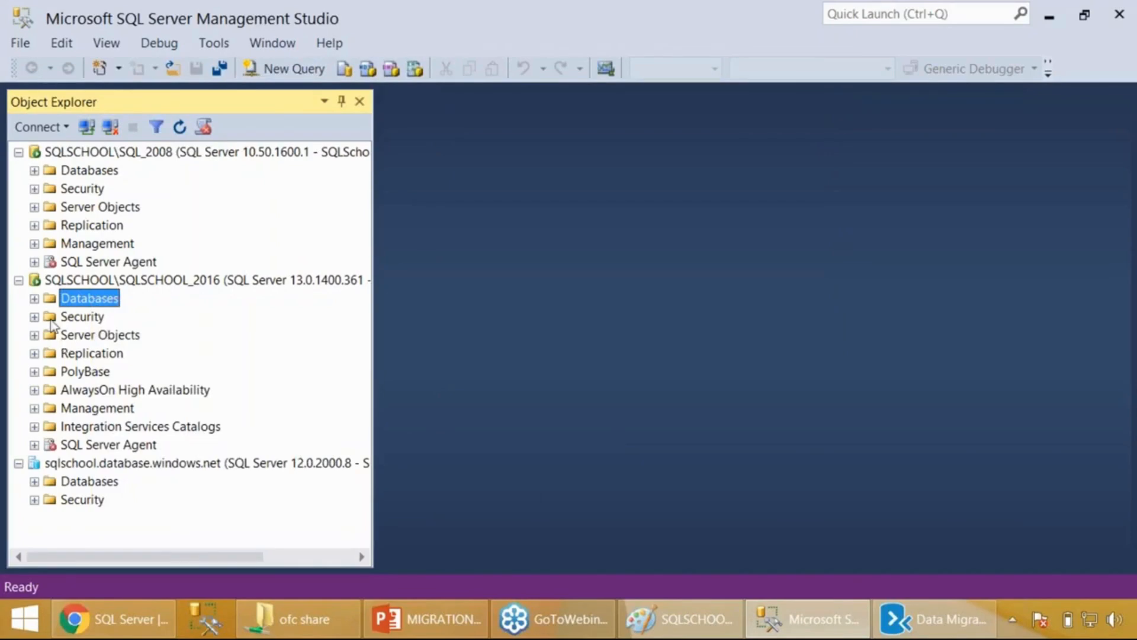
click(35, 299)
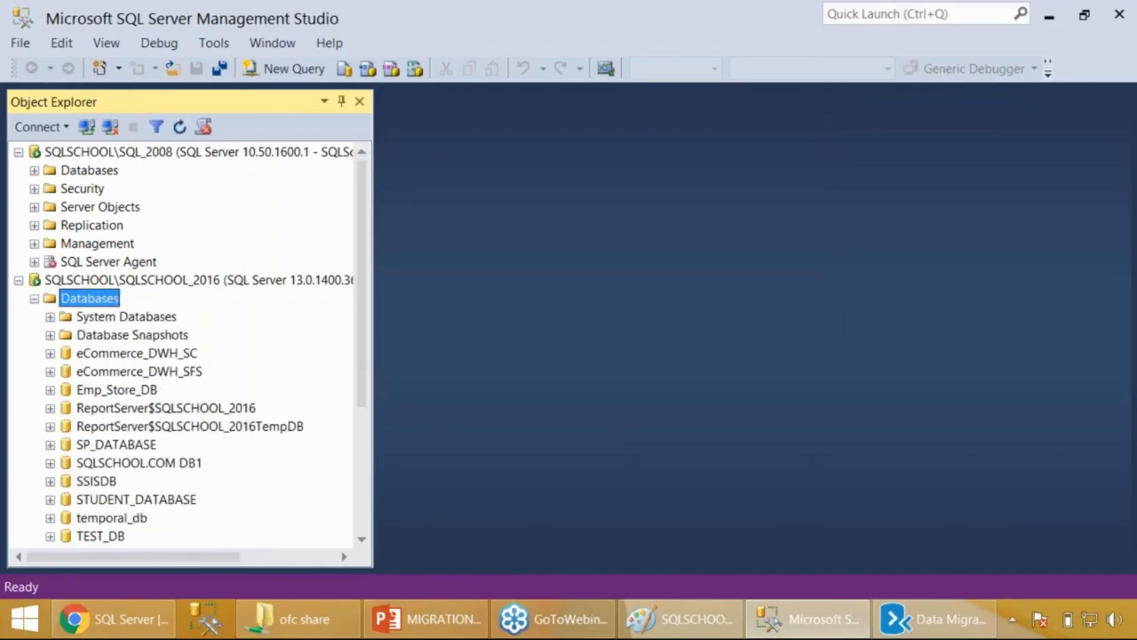
click(169, 465)
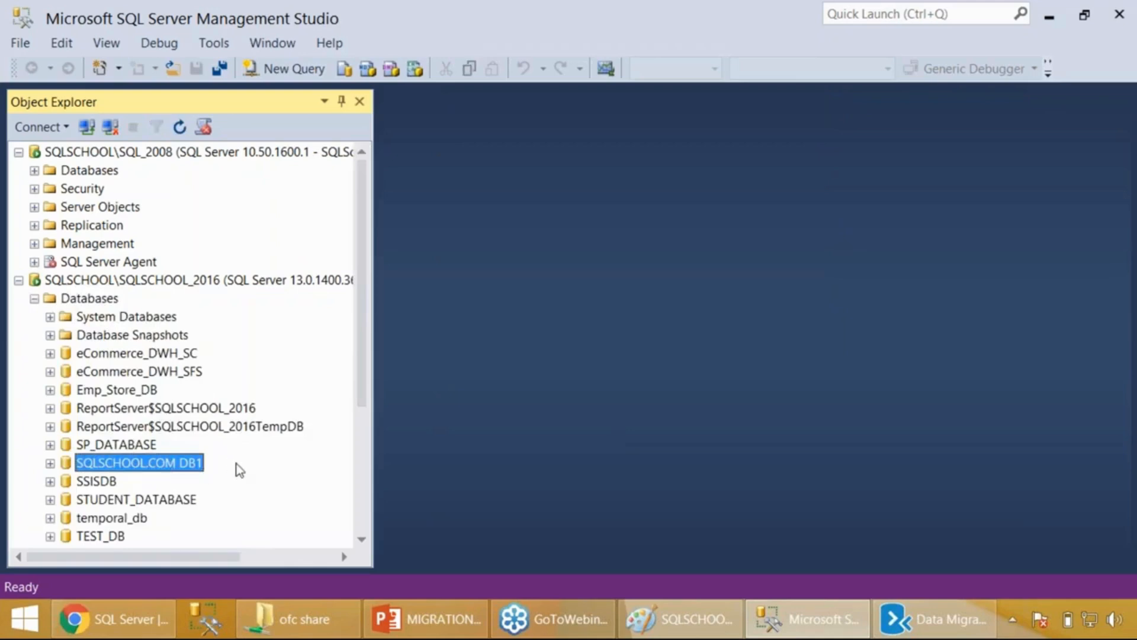
Compare the SQLSCHOOL.COM DB1 database on the SQLSCHOOL\SQL_2008 source server with its copy on SQLSCHOOL\SQLSCHOOL_2016.
double_click(88, 170)
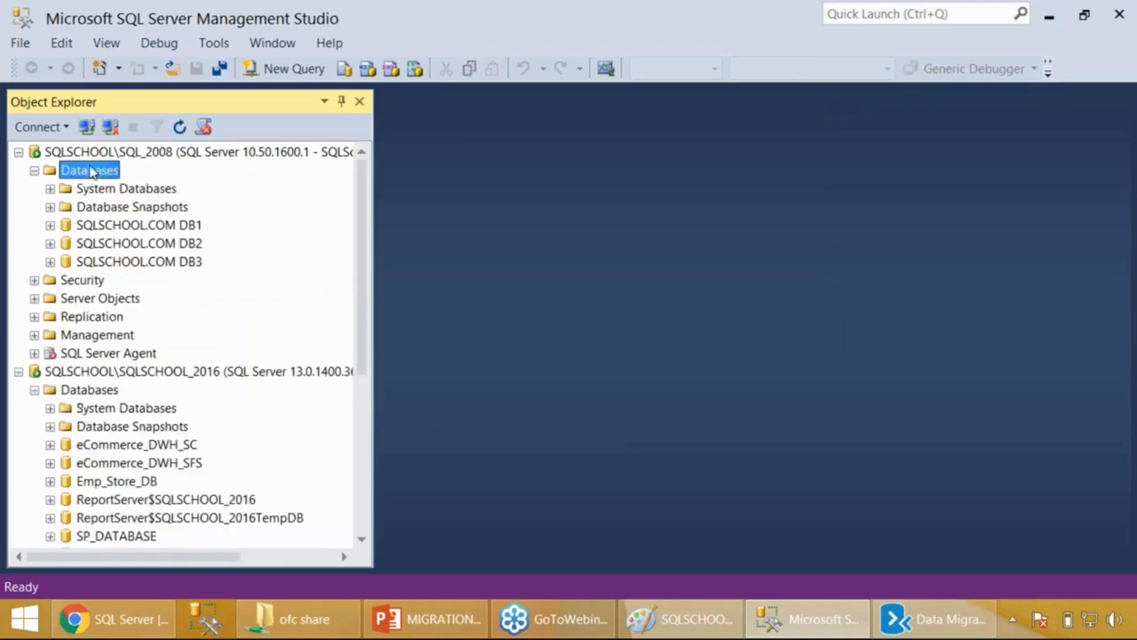
click(175, 228)
scroll(198, 472, down, 3)
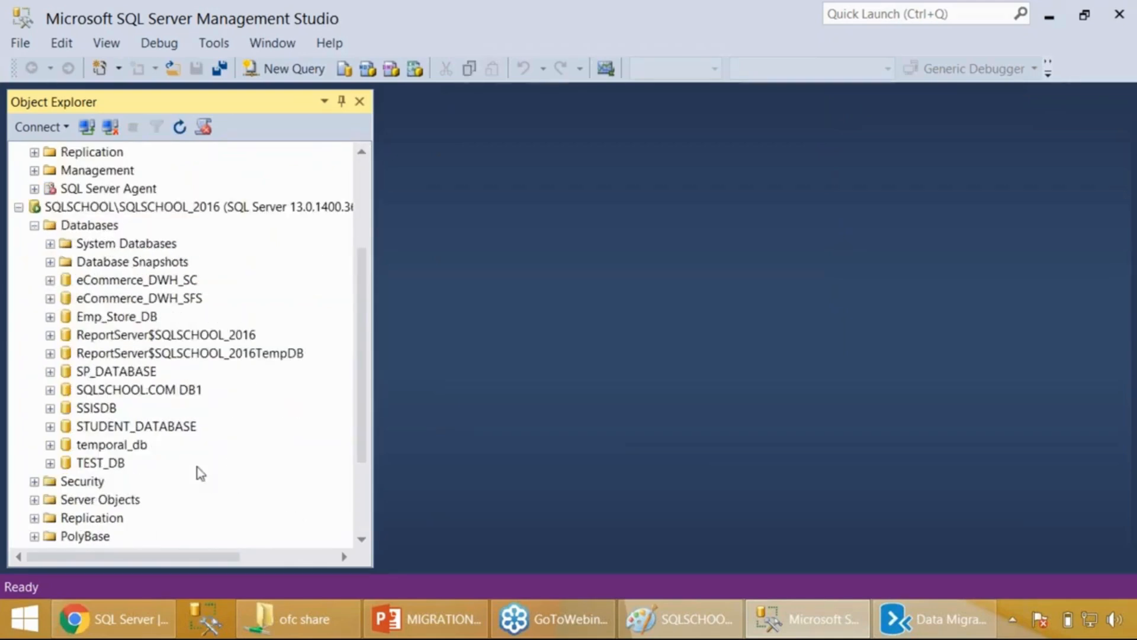
click(168, 391)
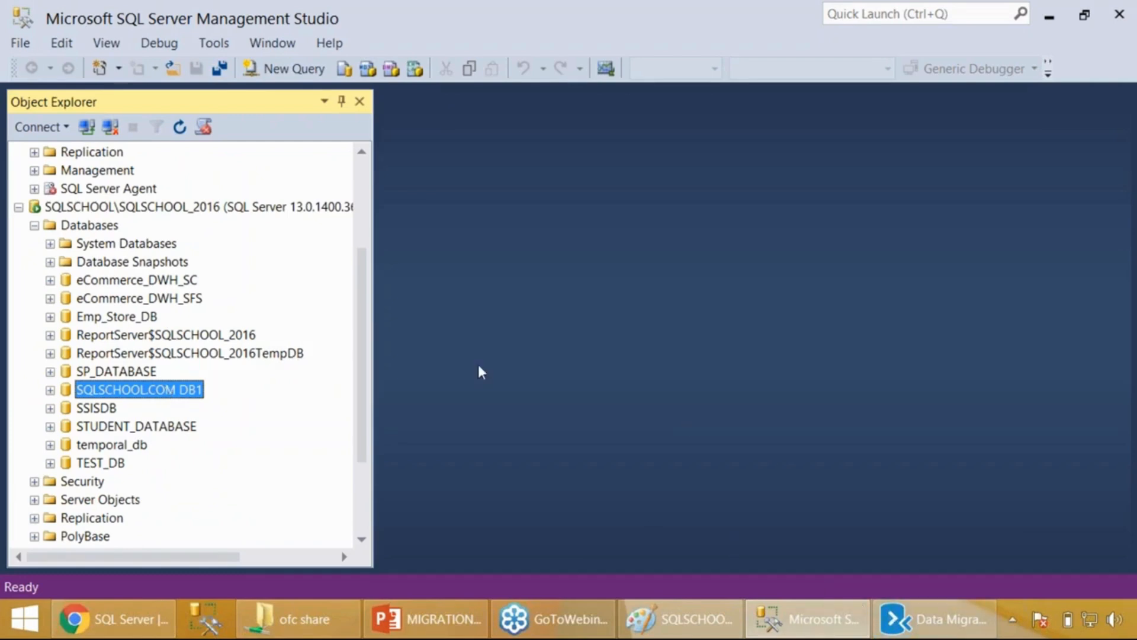
Set the compatibility level of SQLSCHOOL.COM DB1 on SQLSCHOOL\SQLSCHOOL_2016 to SQL Server 2016 (130) and apply it.
right_click(189, 401)
click(268, 577)
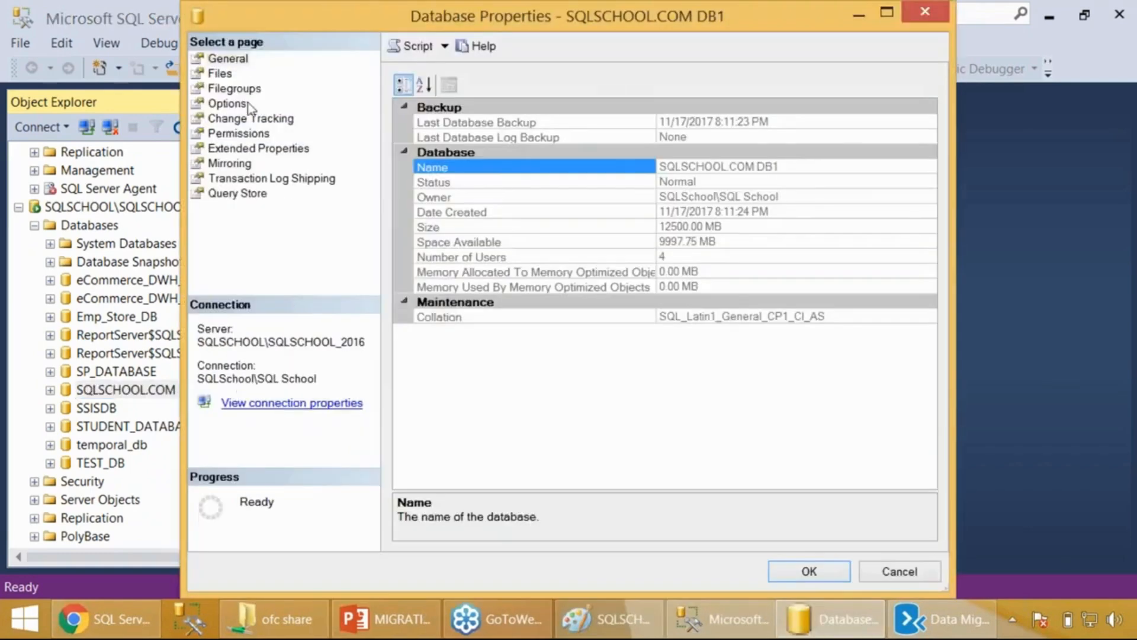
click(228, 103)
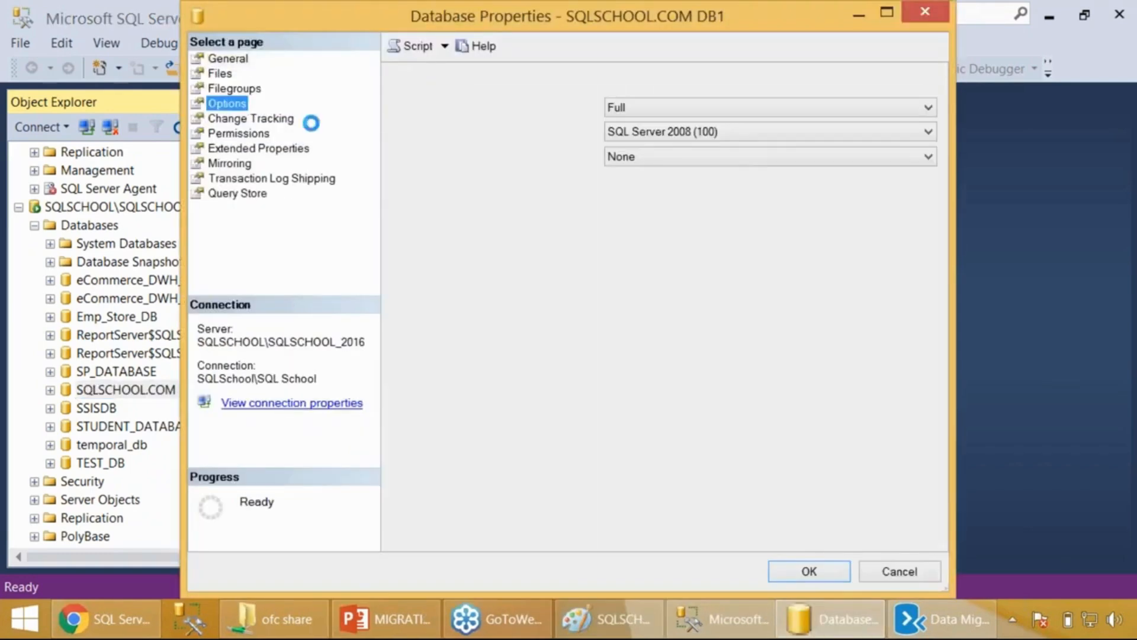
click(692, 135)
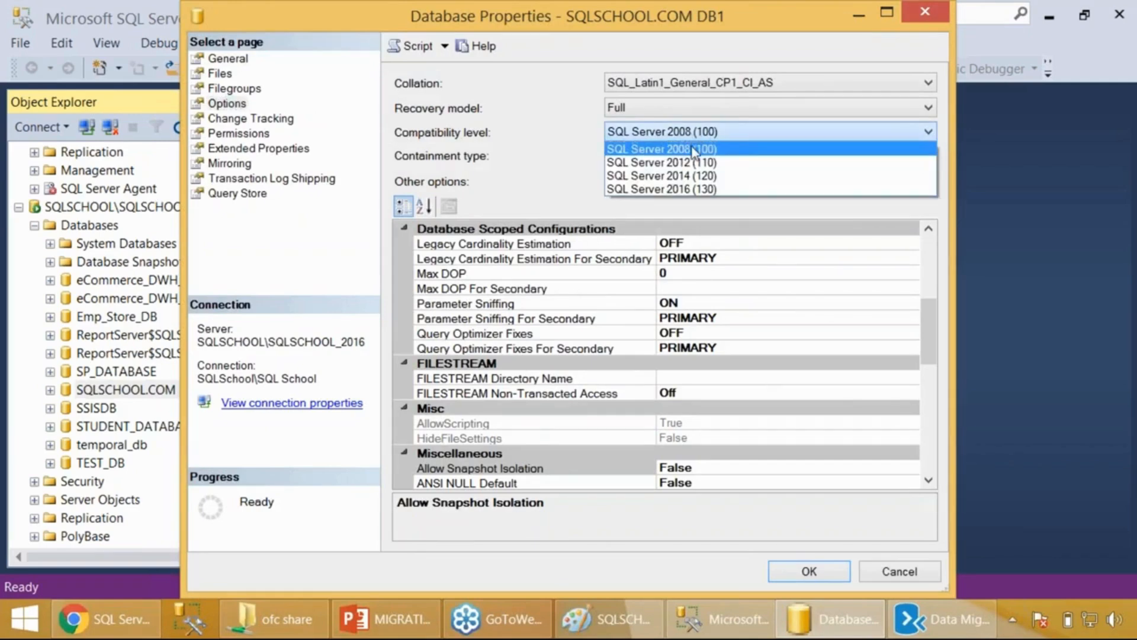
click(719, 193)
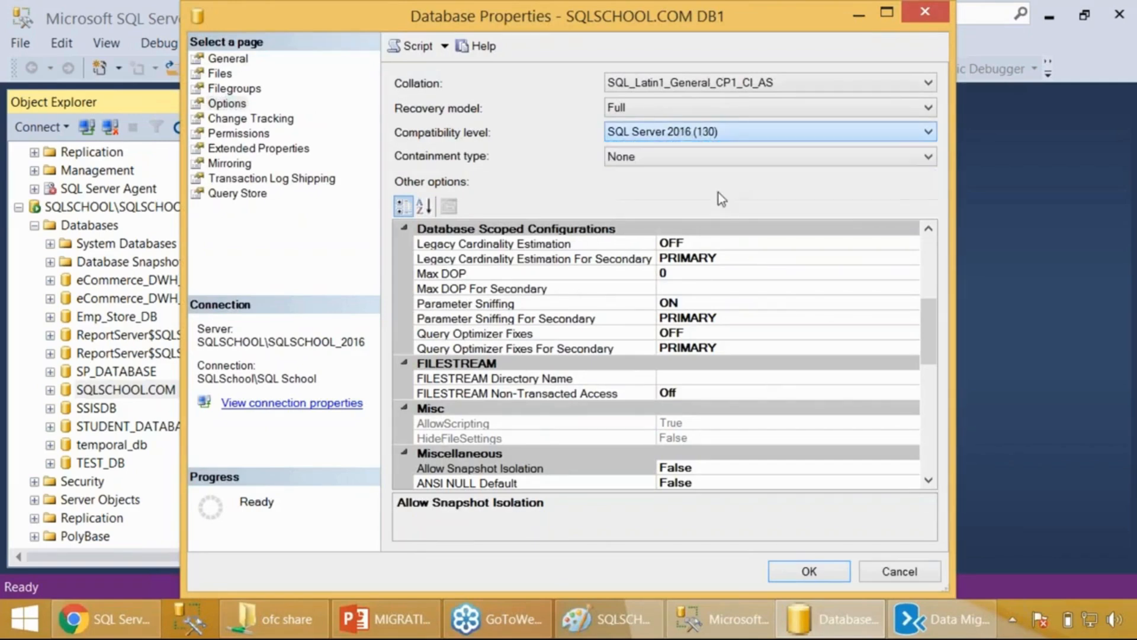
click(819, 573)
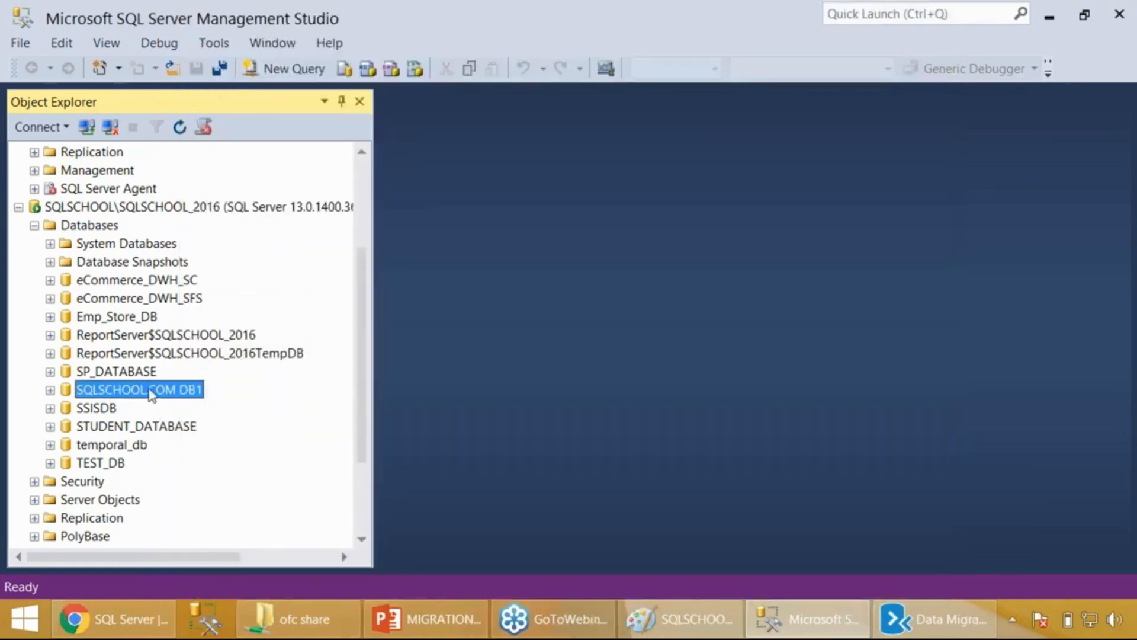
Examine the Management folder and Maintenance Plans of SQLSCHOOL\SQLSCHOOL_2016, revisit SQLSCHOOL.COM DB1, and view the migration plan diagram in Paint.
click(113, 518)
scroll(94, 471, down, 2)
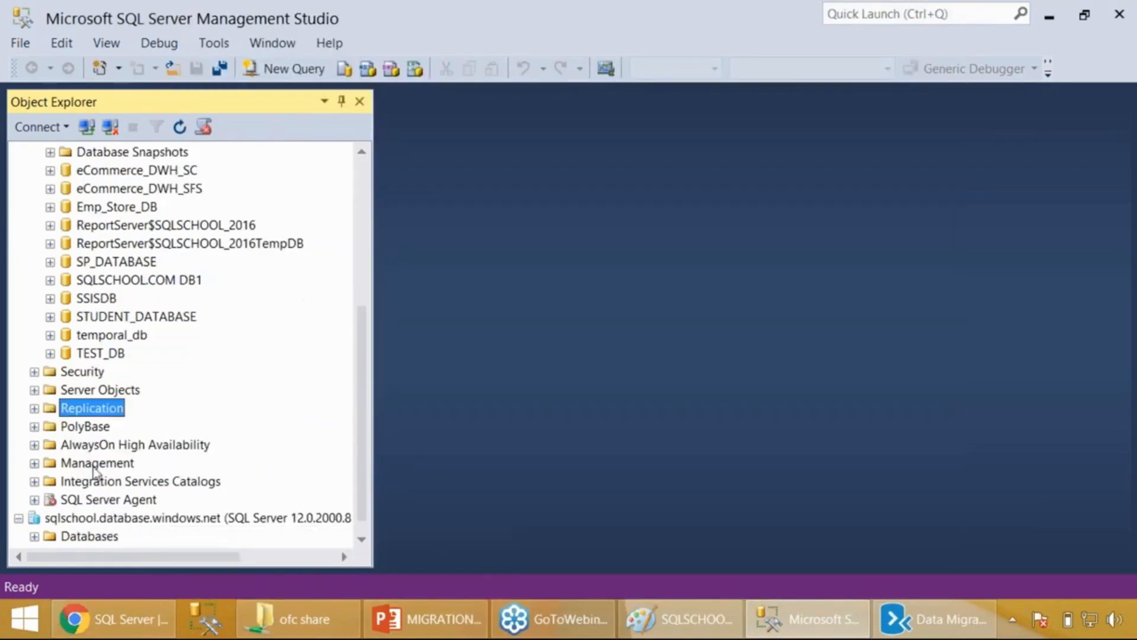
double_click(96, 465)
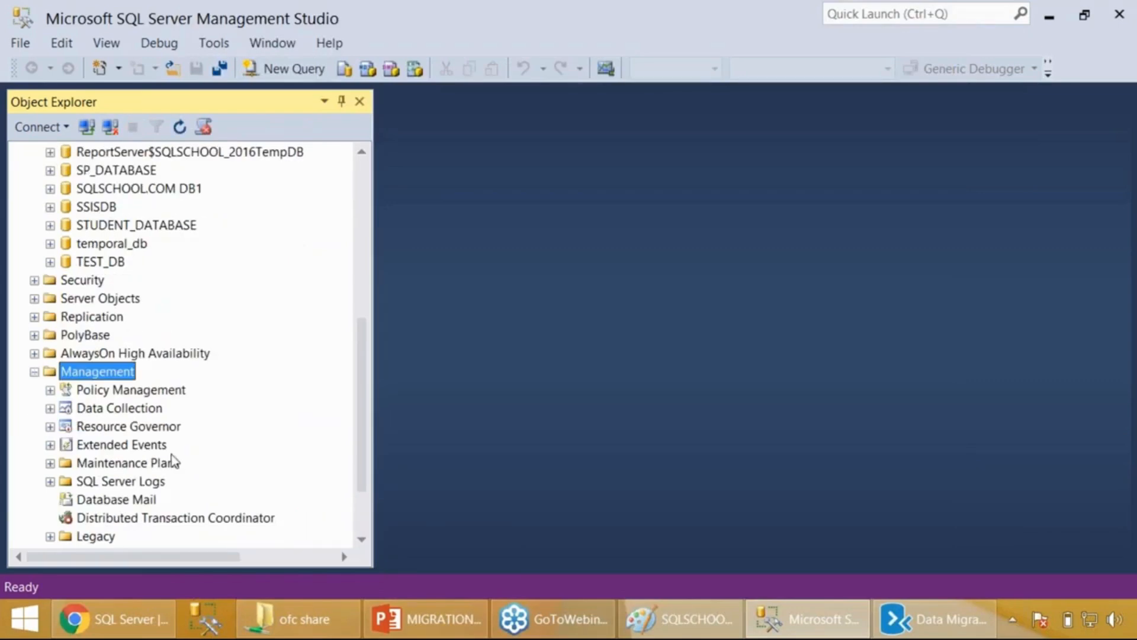
click(159, 464)
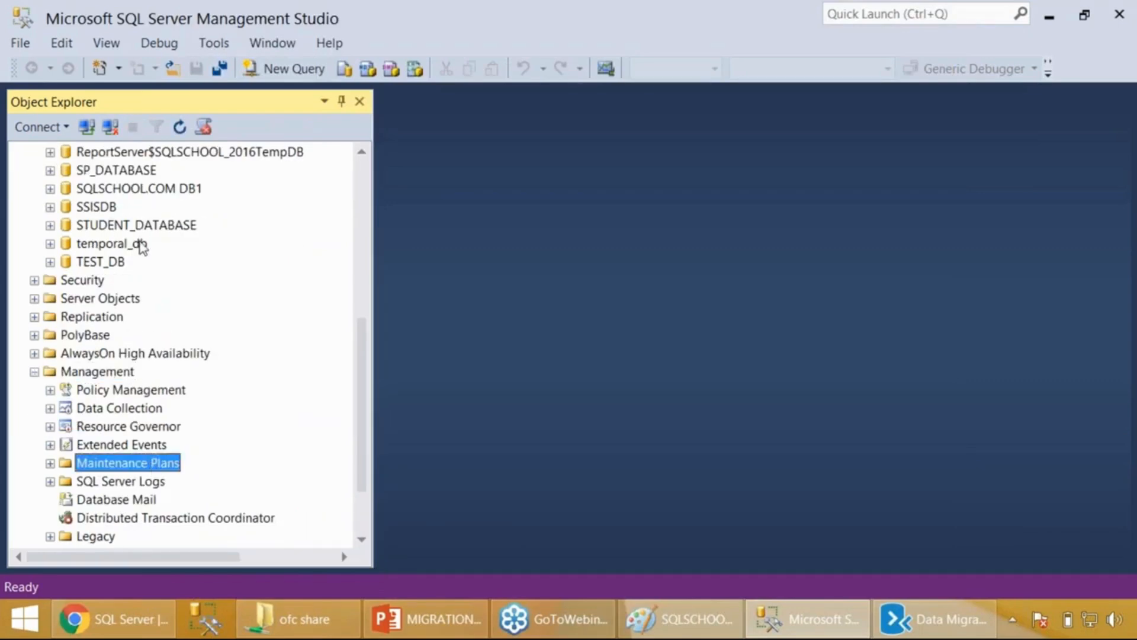
scroll(141, 245, up, 3)
click(172, 356)
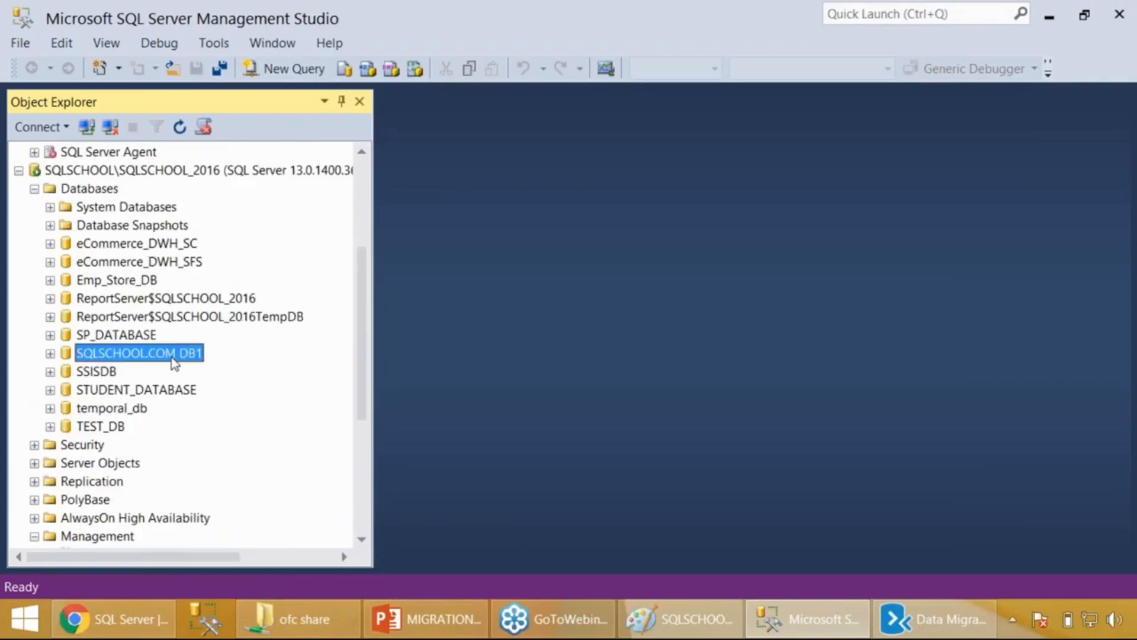
scroll(251, 358, up, 1)
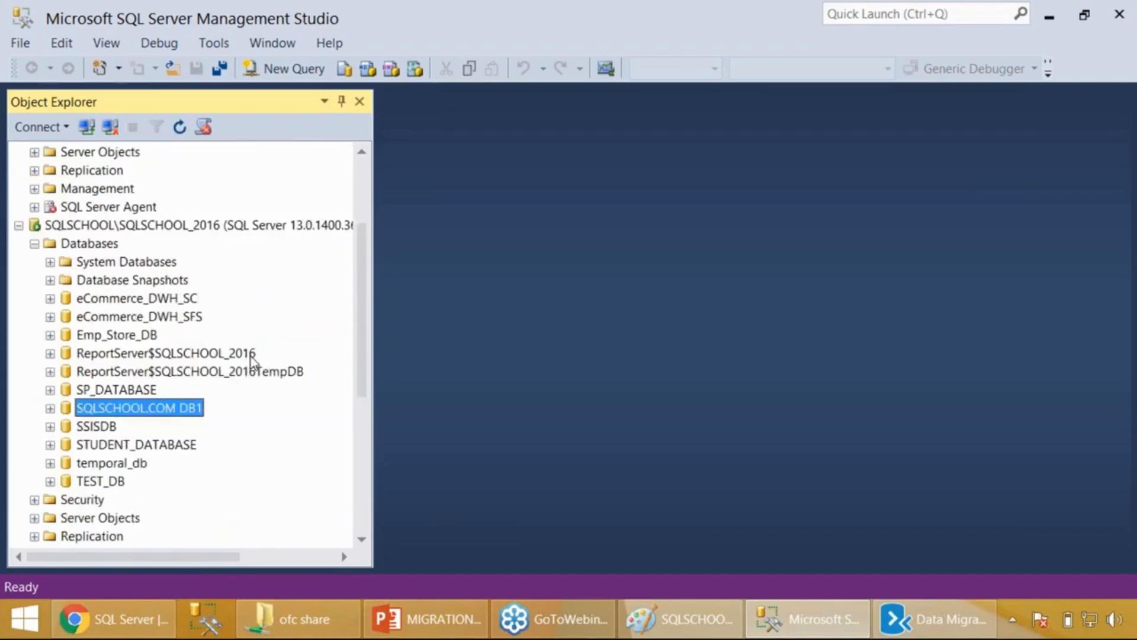
scroll(251, 358, up, 3)
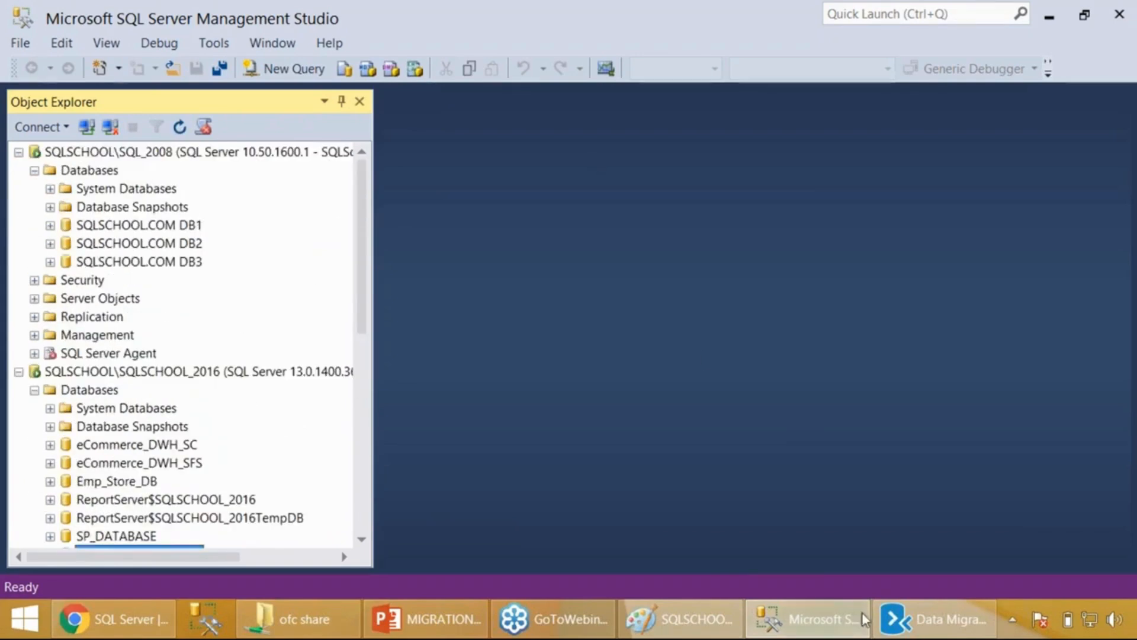
click(682, 619)
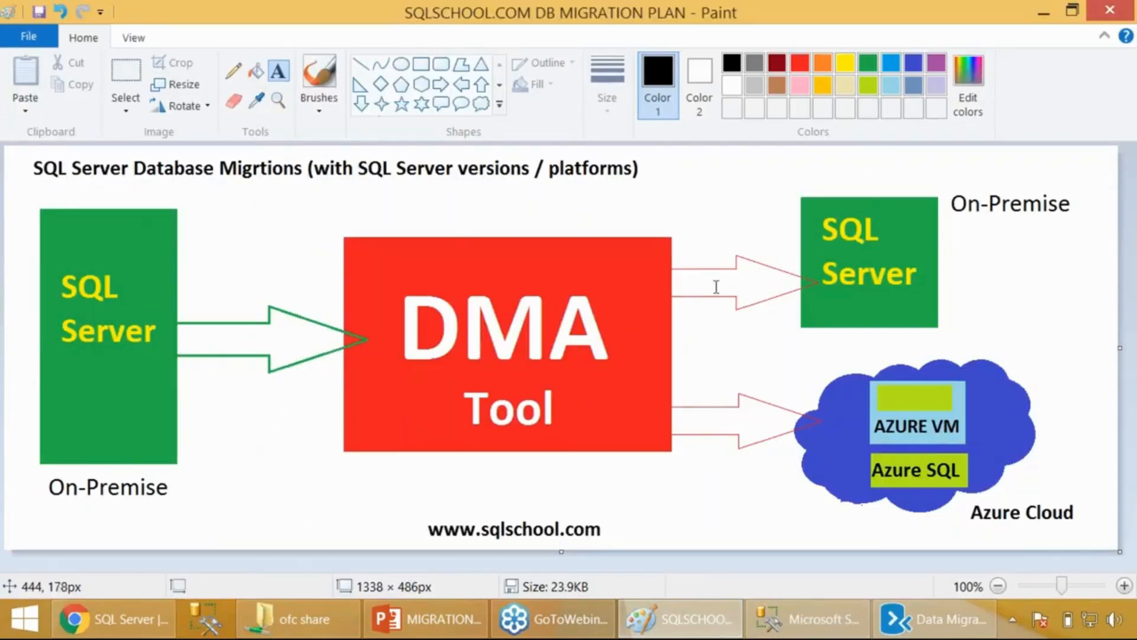
Switch to Data Migration Assistant and create the cloud migration project with Azure SQL Database as target, agreeing to overwrite the existing migration.
click(935, 619)
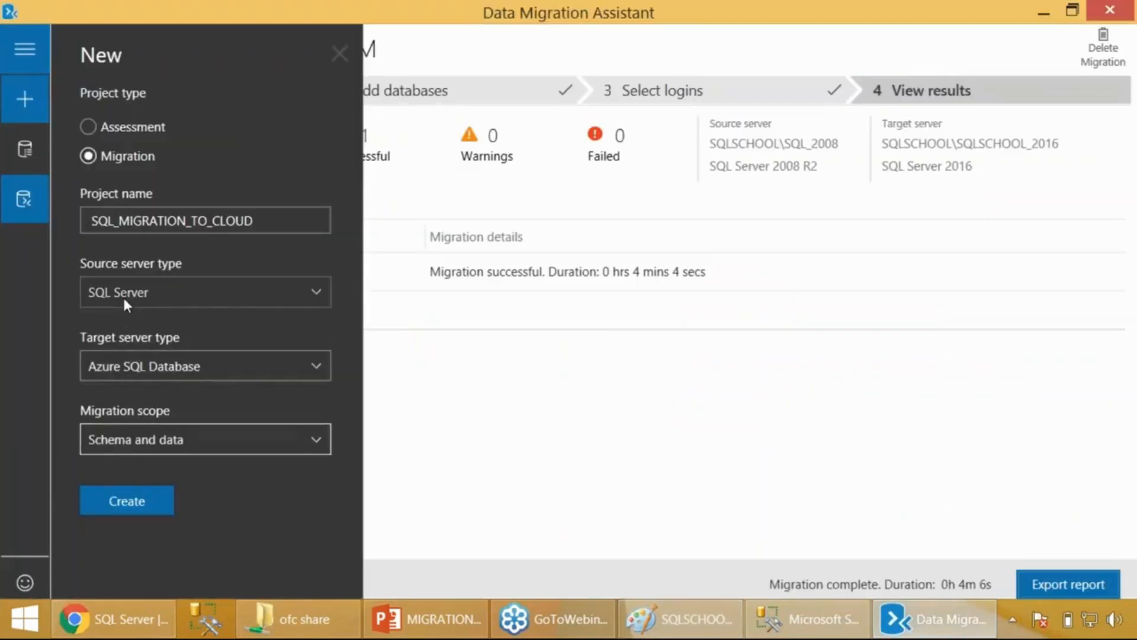
click(125, 359)
click(116, 417)
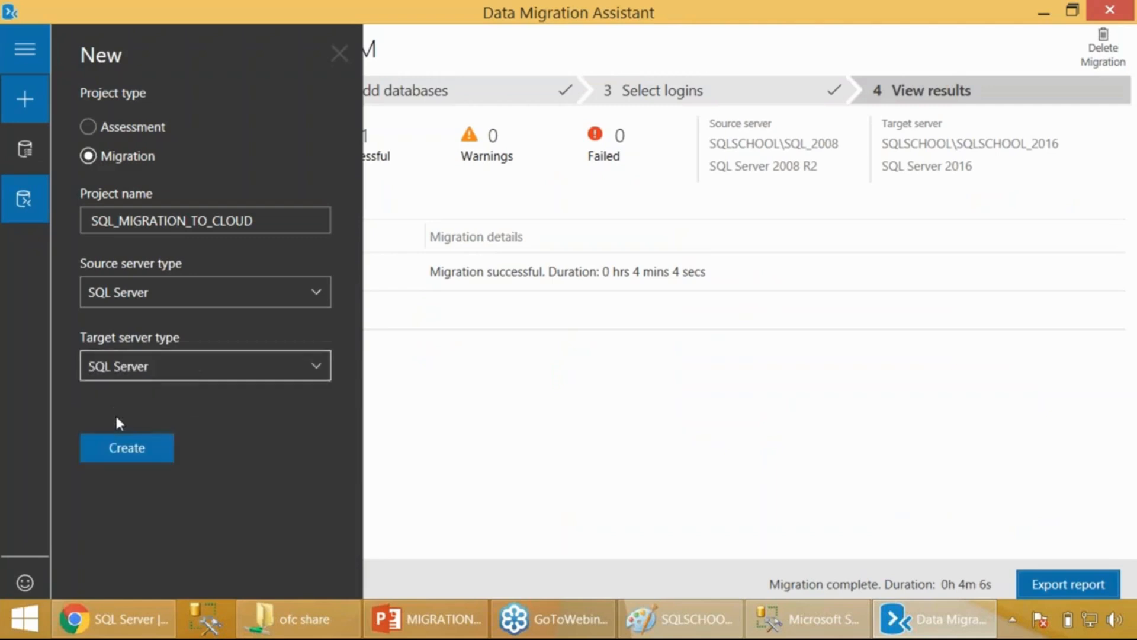
click(120, 360)
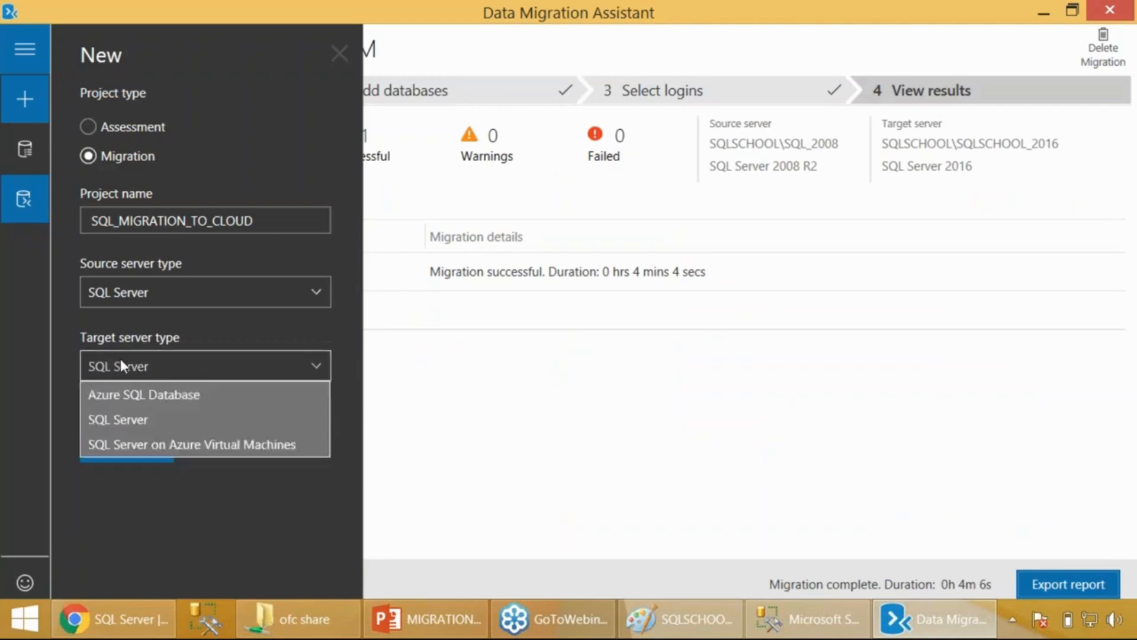
click(134, 394)
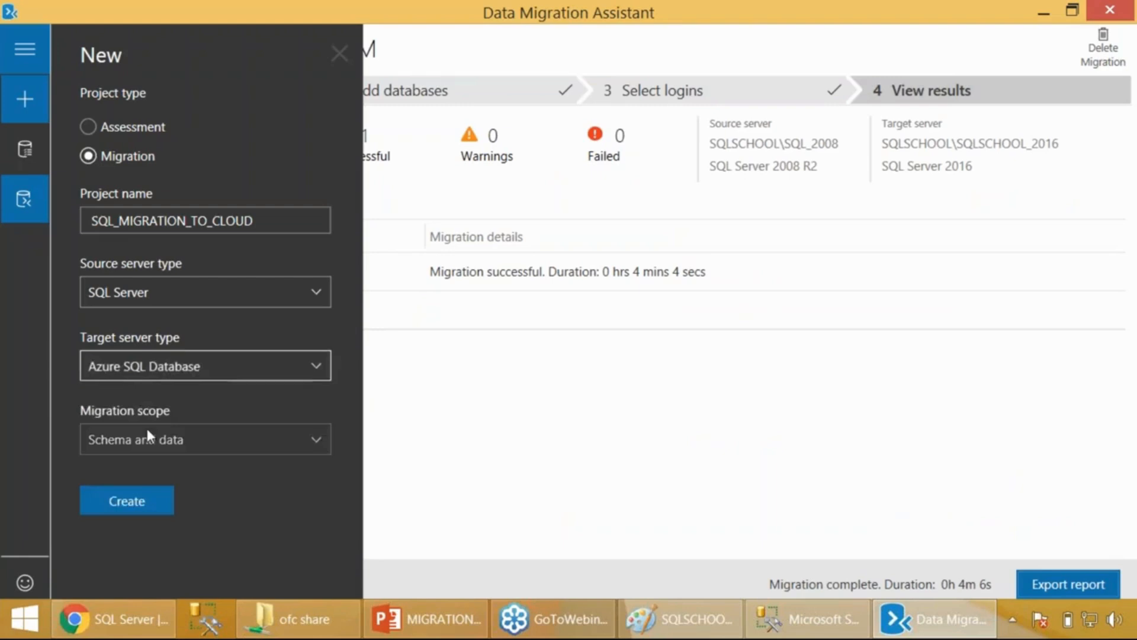
click(130, 498)
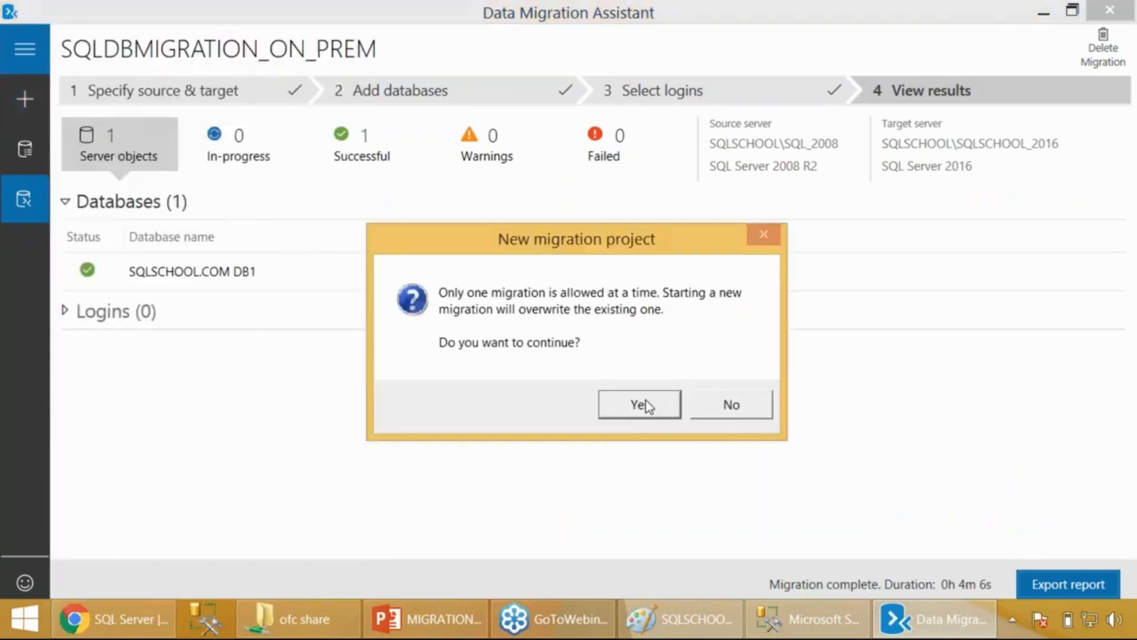
click(645, 405)
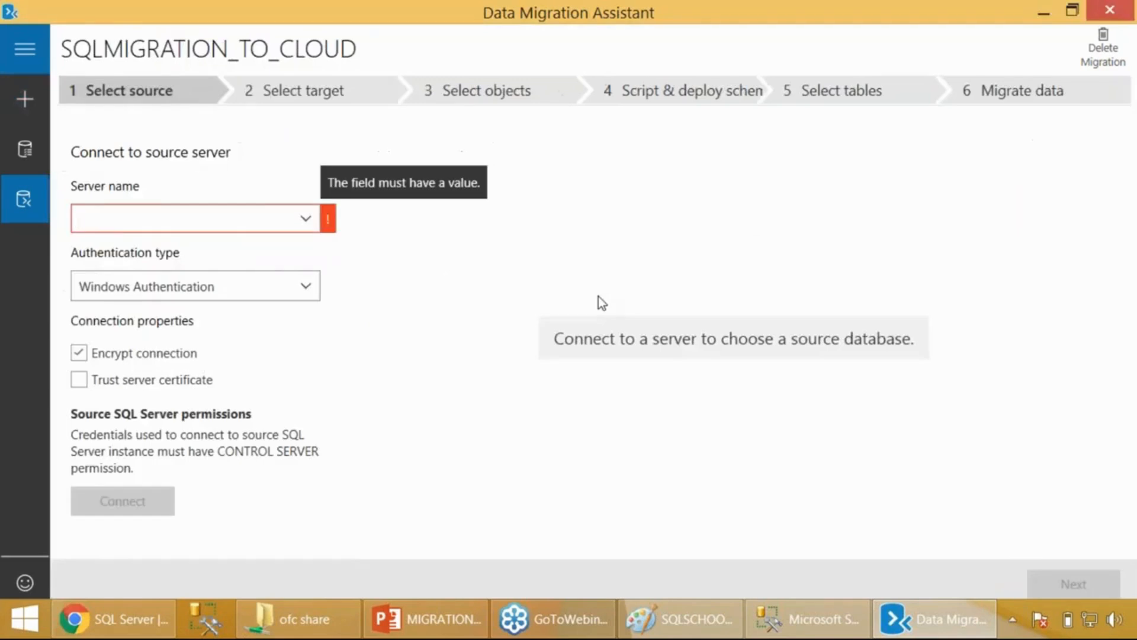
Connect to SQLSCHOOL\SQLSCHOOL_2016 as the source server using Windows Authentication, with encryption and the server certificate trusted.
click(307, 218)
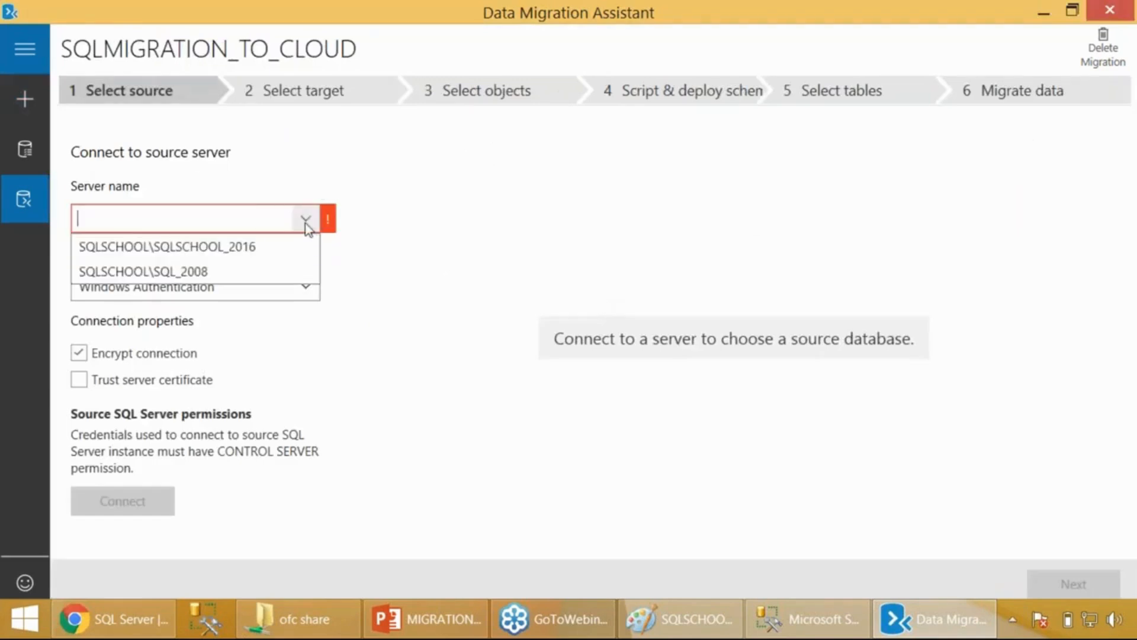
key(Escape)
click(240, 252)
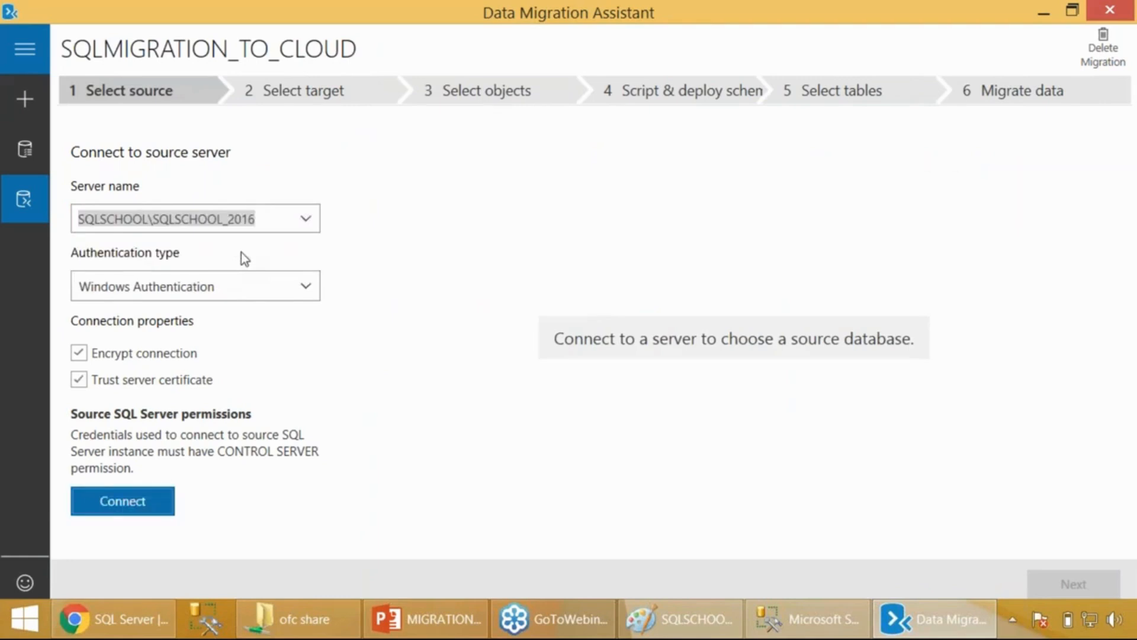
click(149, 503)
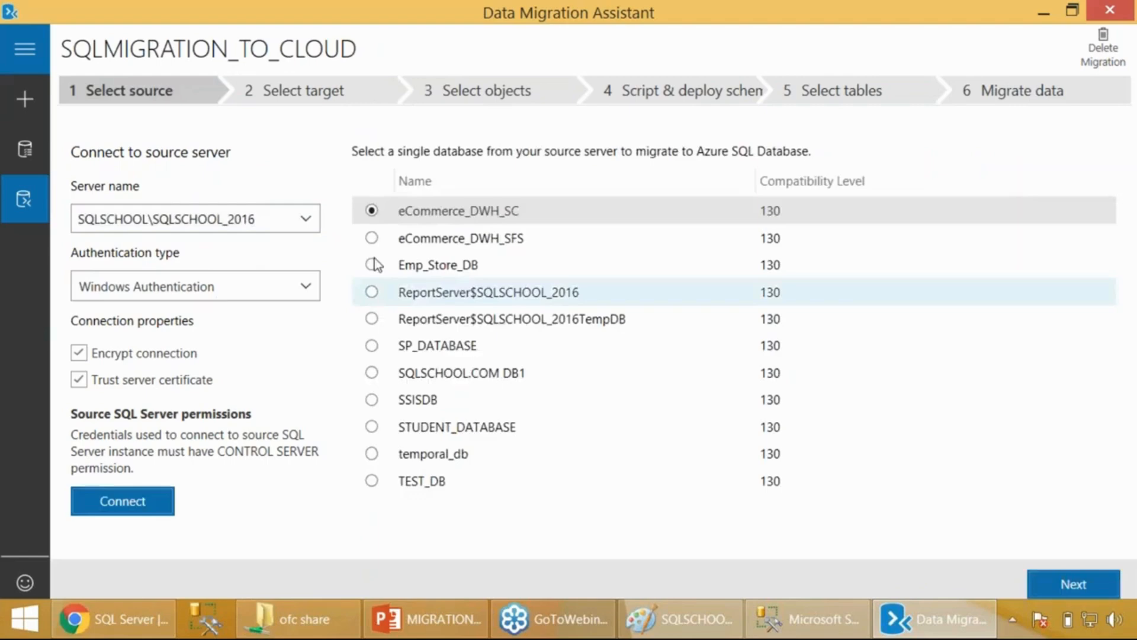
Choose Emp_Store_DB as the source database to migrate and proceed to the target selection.
click(372, 373)
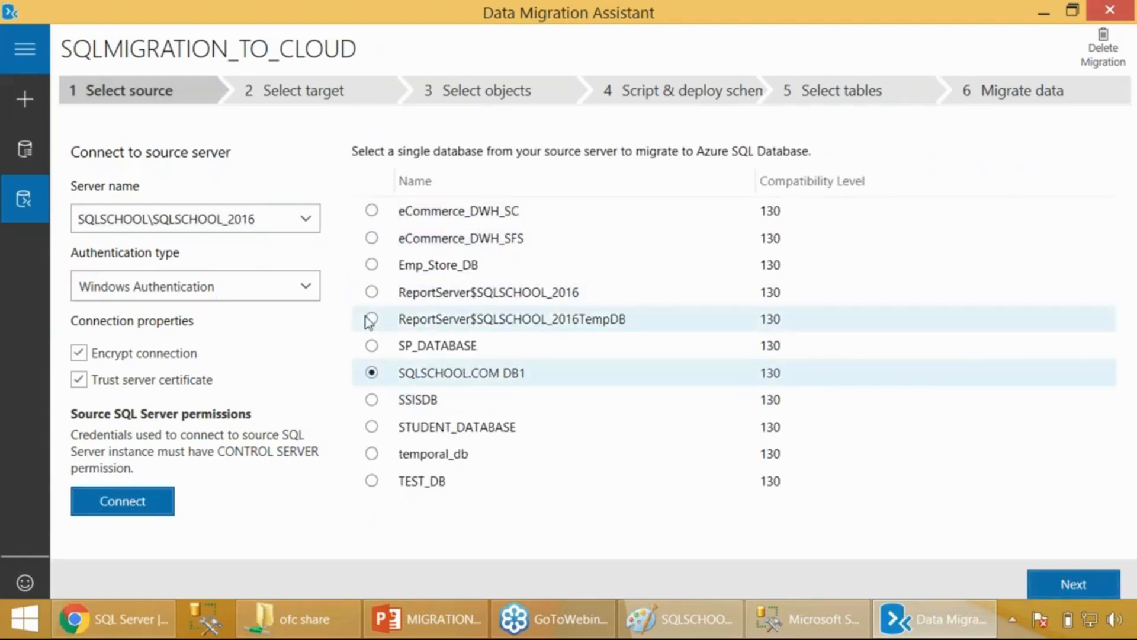
click(372, 264)
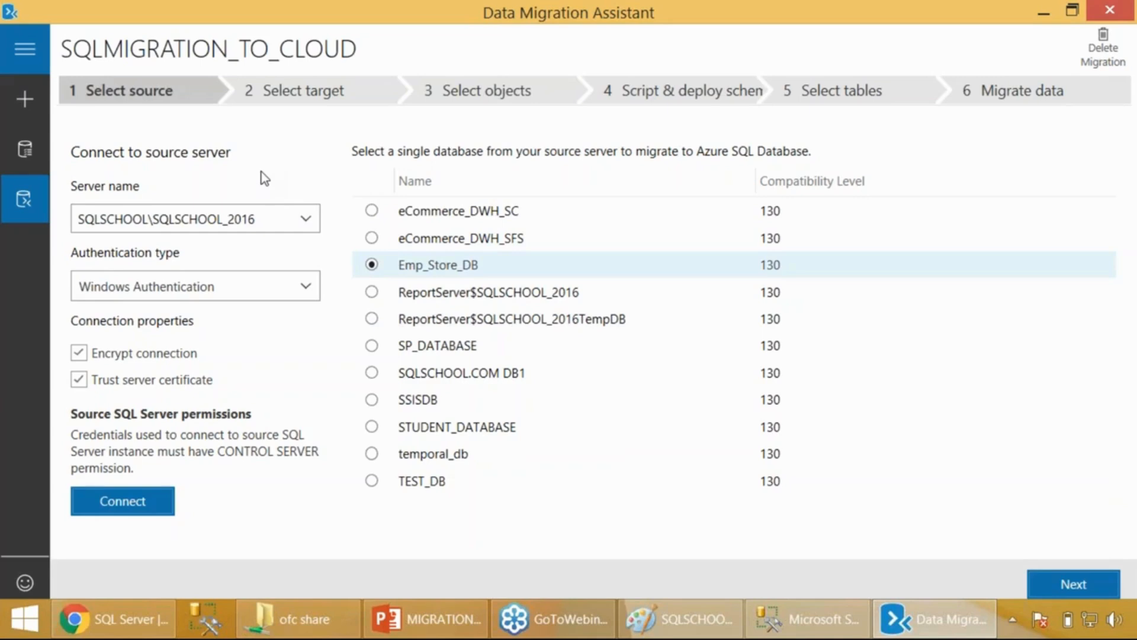
click(374, 242)
click(374, 265)
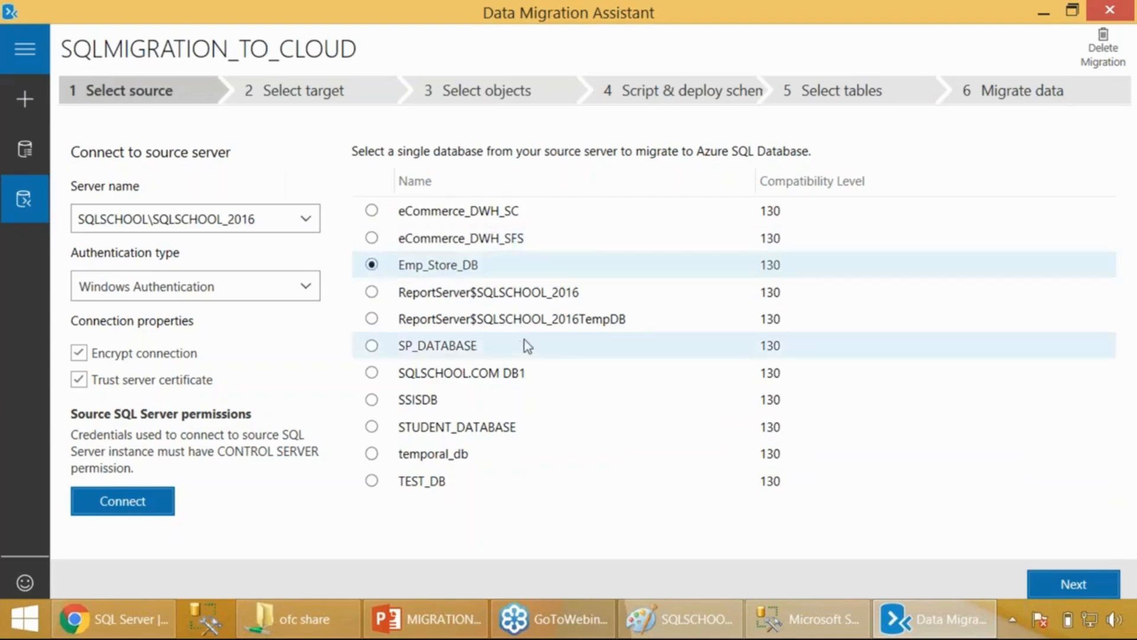
click(527, 345)
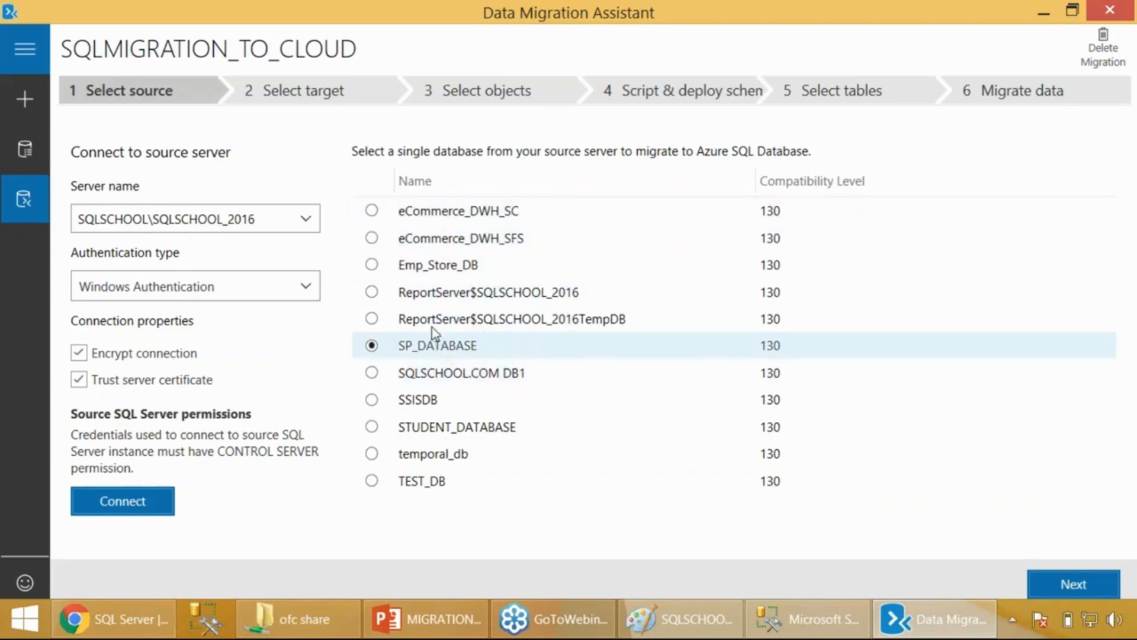
click(372, 265)
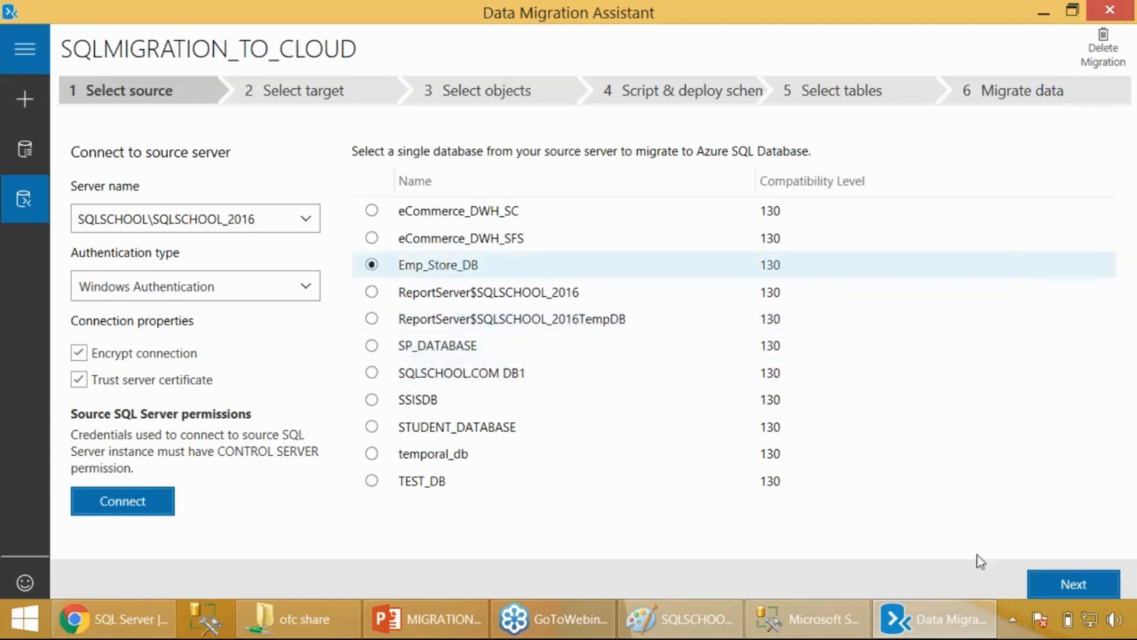
click(1067, 583)
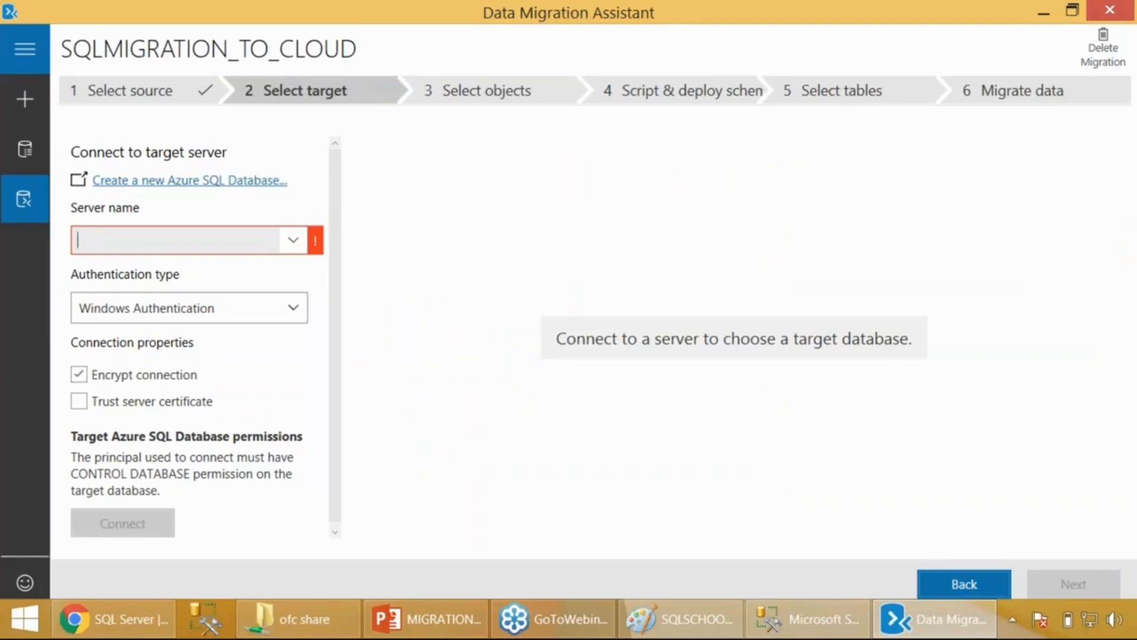
Switch to SQL Server Management Studio, collapse both on-premise servers, and copy the Azure server's name from its connection dialog.
click(807, 619)
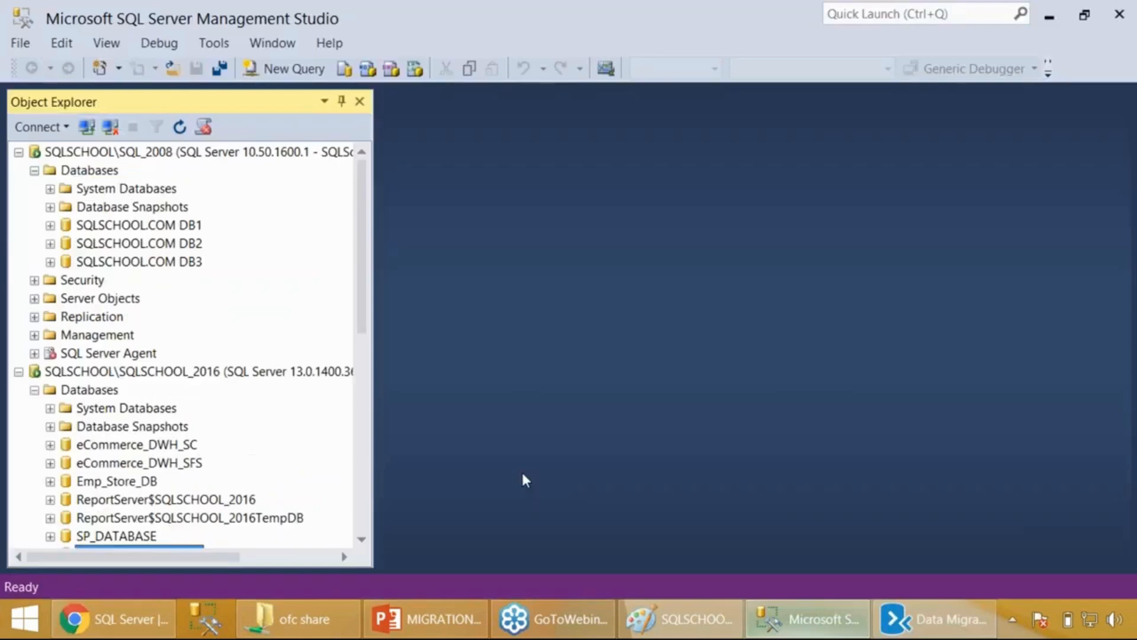
click(19, 152)
click(18, 171)
click(113, 191)
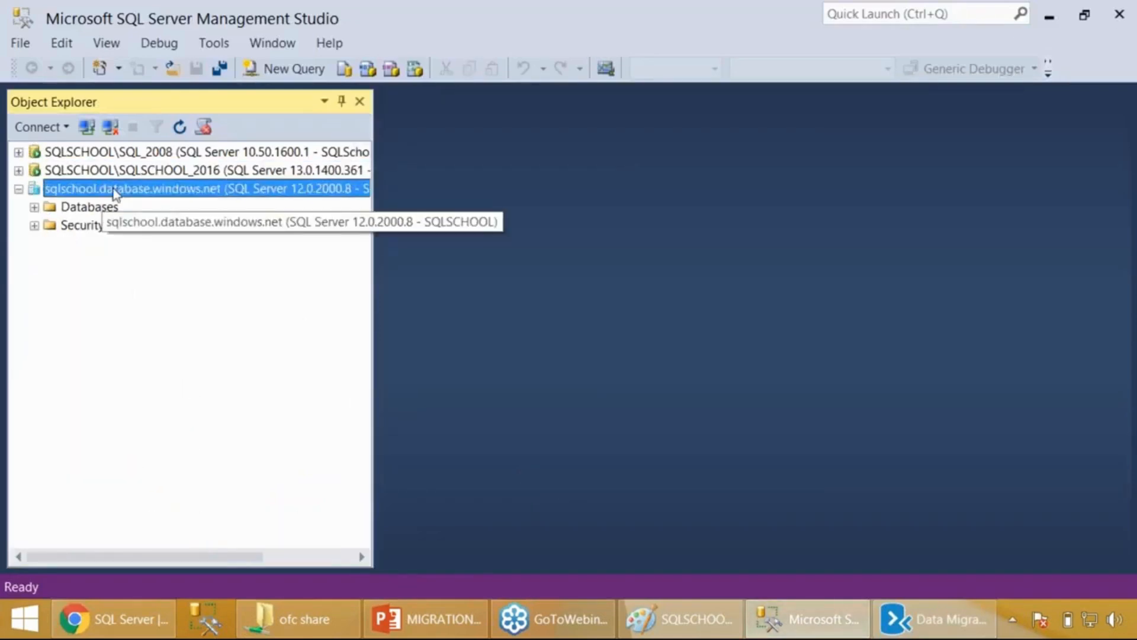
right_click(114, 190)
click(169, 198)
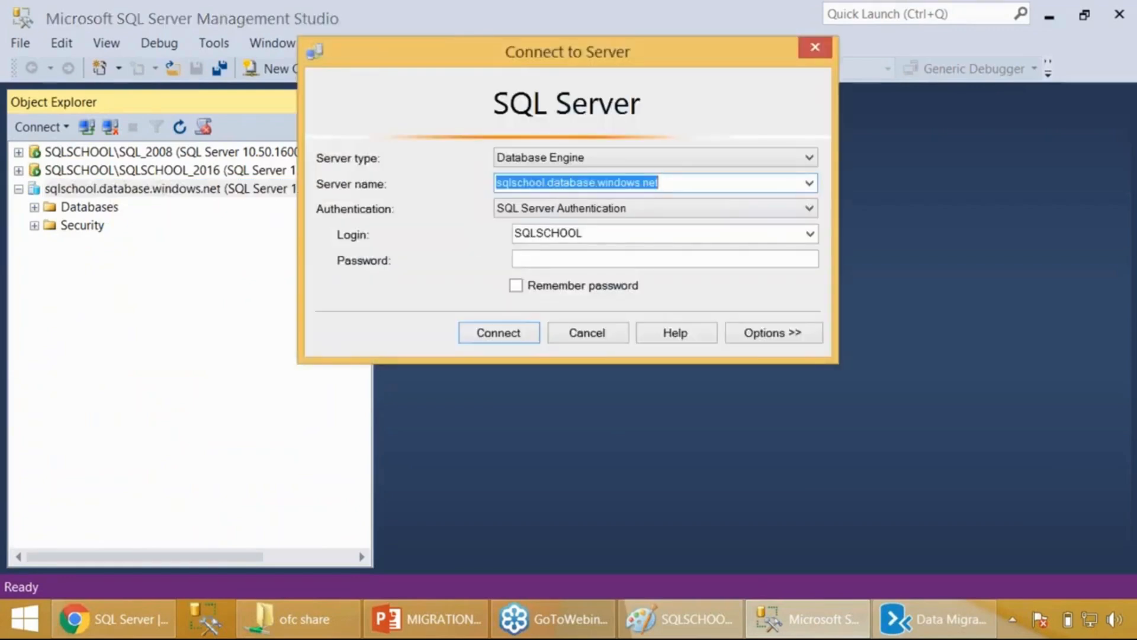
right_click(557, 182)
In Data Migration Assistant, set the target server to sqlschool.database.windows.net with SQL Server Authentication and the username SQLSCHOOL.
key(alt+Tab)
key(ctrl+v)
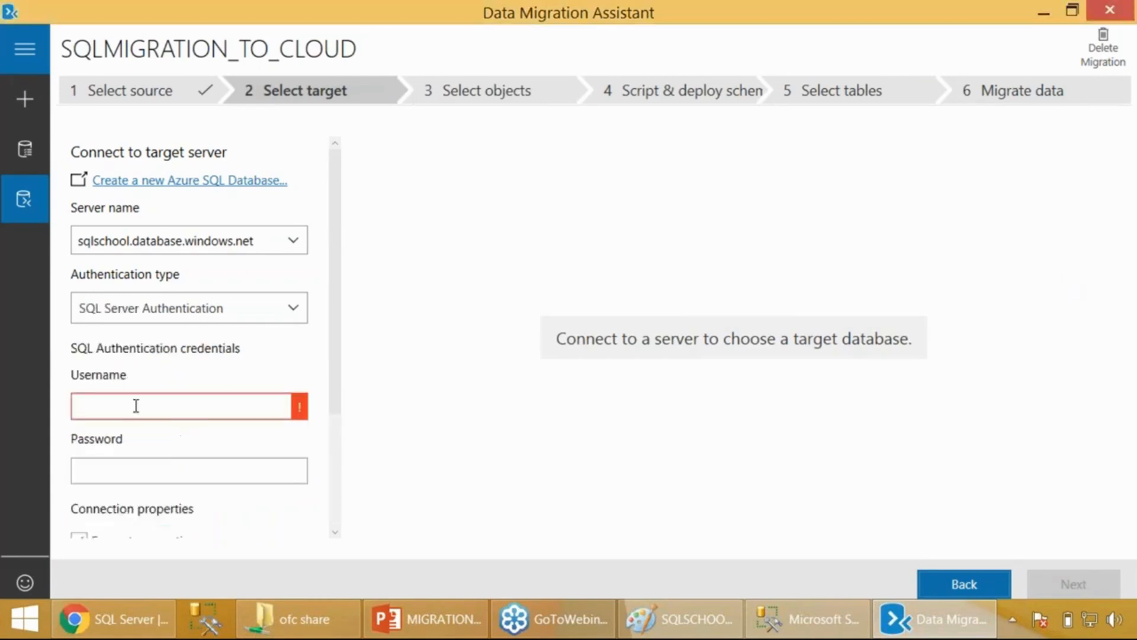
text(SQLSCHOOL)
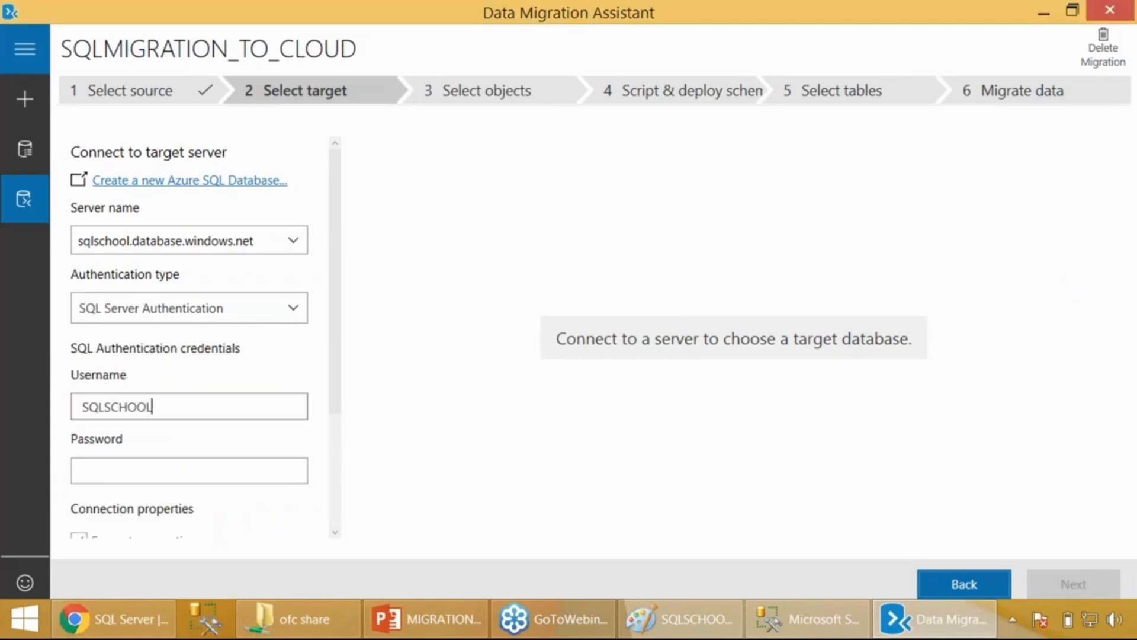
key(Tab)
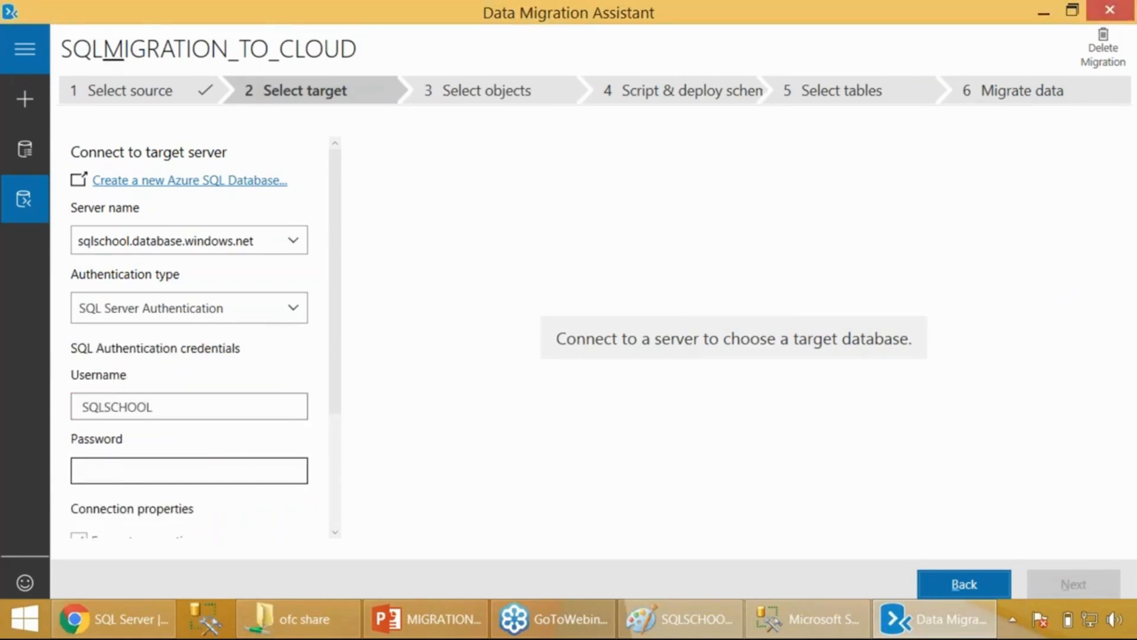
Check the target username against the login in SQL Server Management Studio's connection dialog, and return to Data Migration Assistant.
key(alt+Tab)
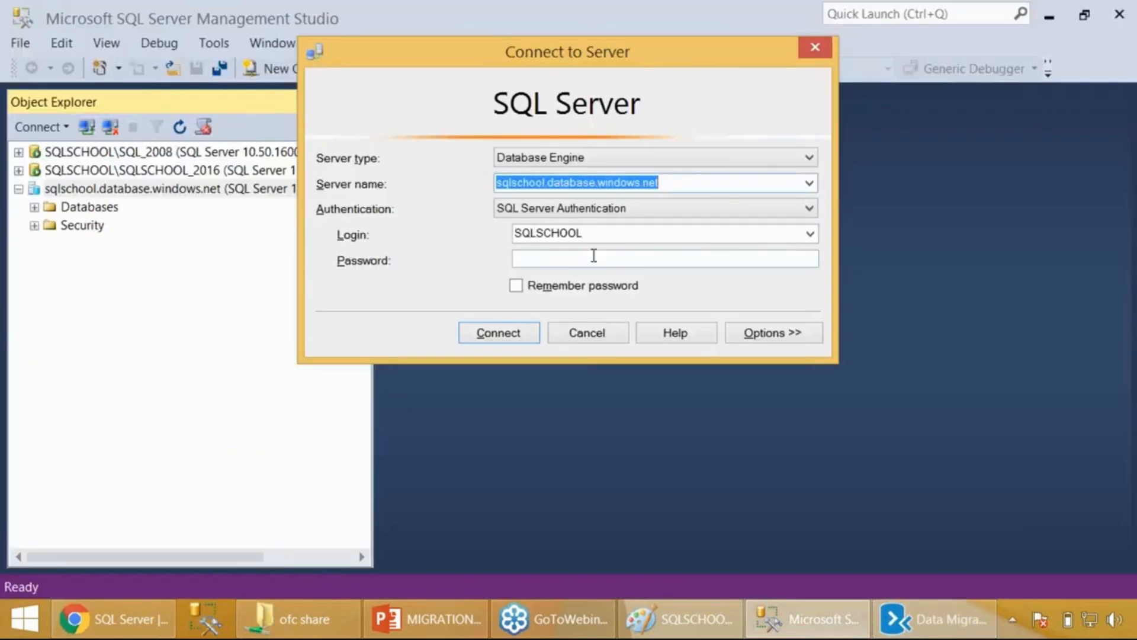
key(alt+Tab)
key(alt+Tab)
key(alt+Tab)
click(180, 405)
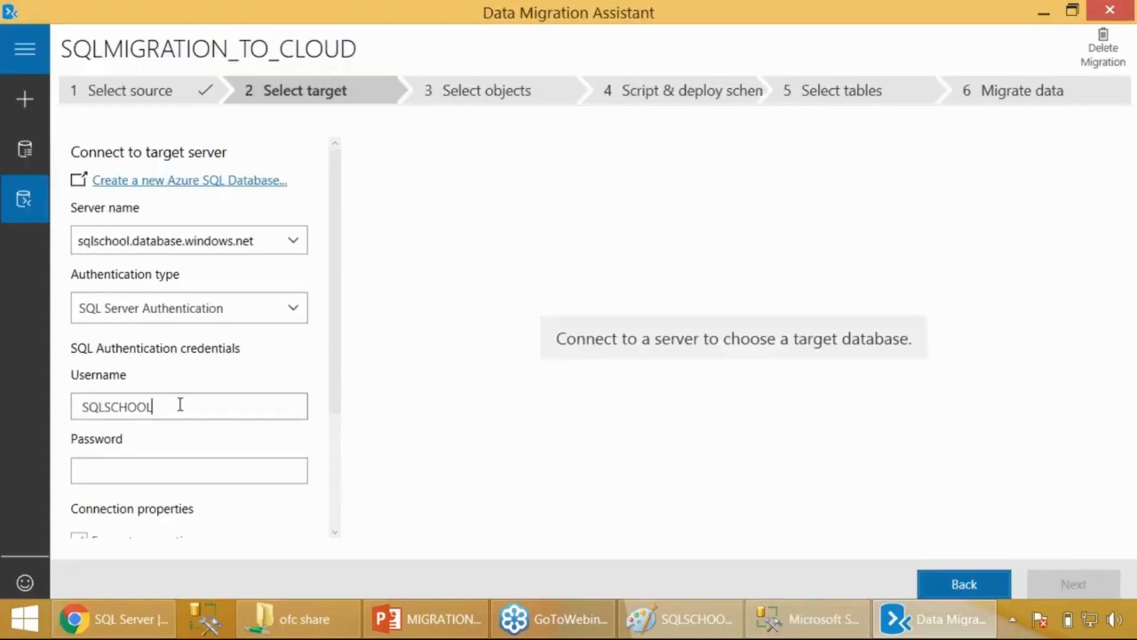
Enter the target account password, trust the server certificate, and review the target connection settings.
key(Tab)
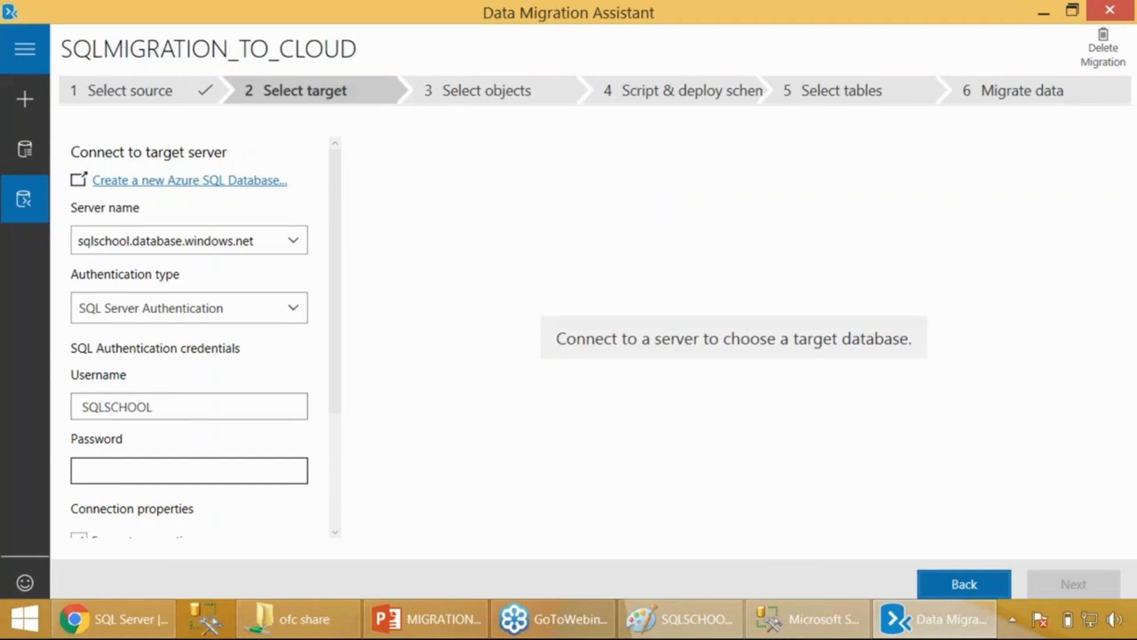
text(***************)
scroll(190, 401, down, 3)
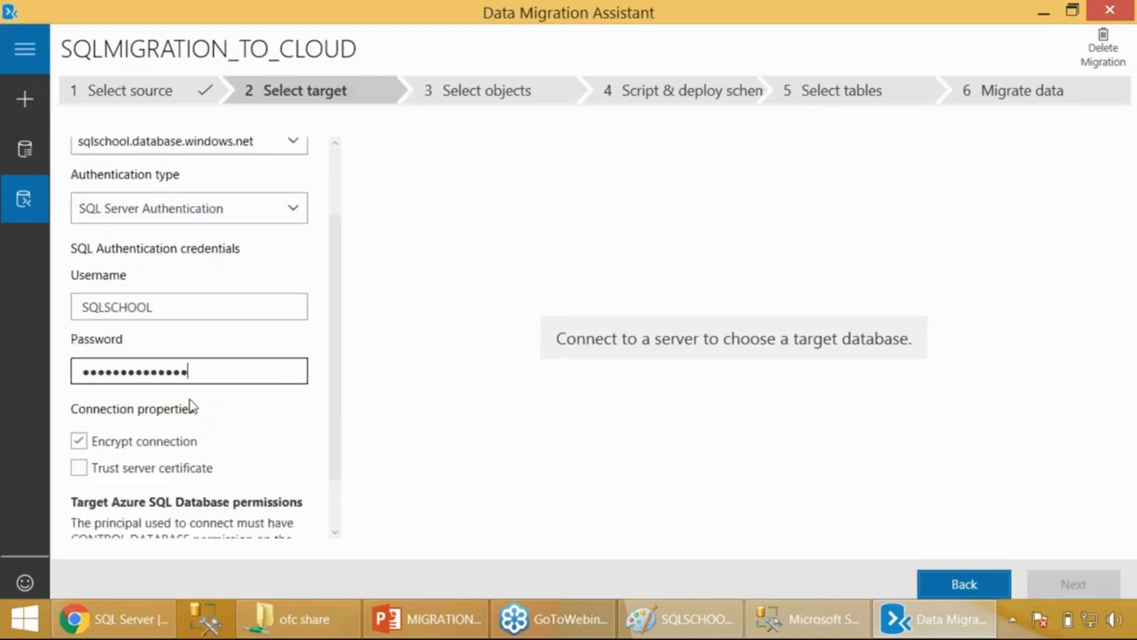
click(155, 470)
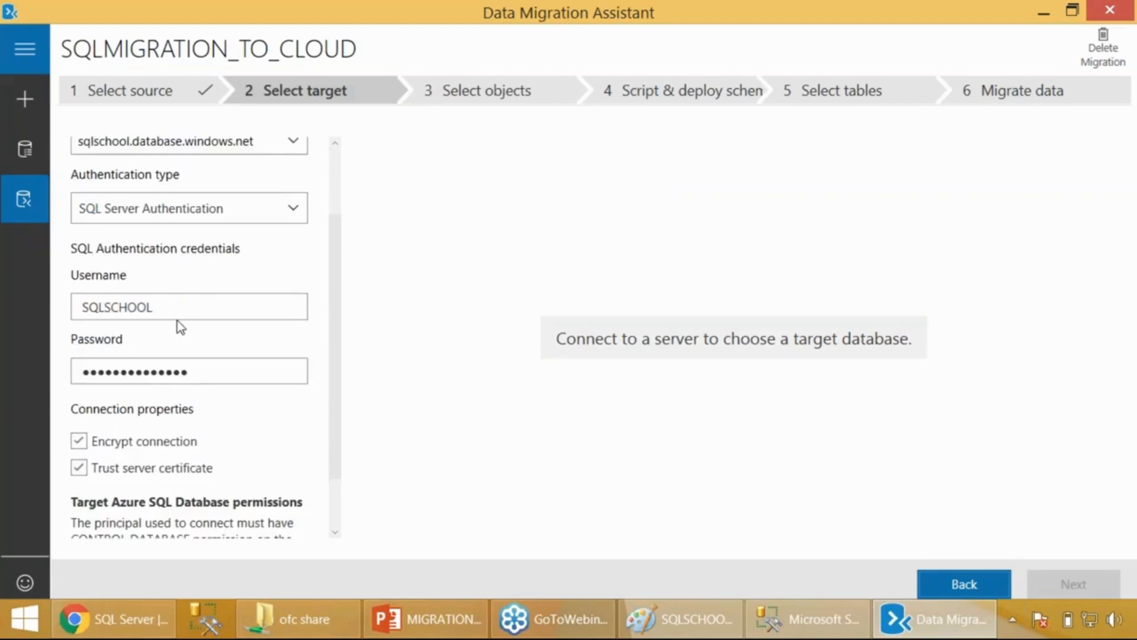
scroll(223, 231, up, 3)
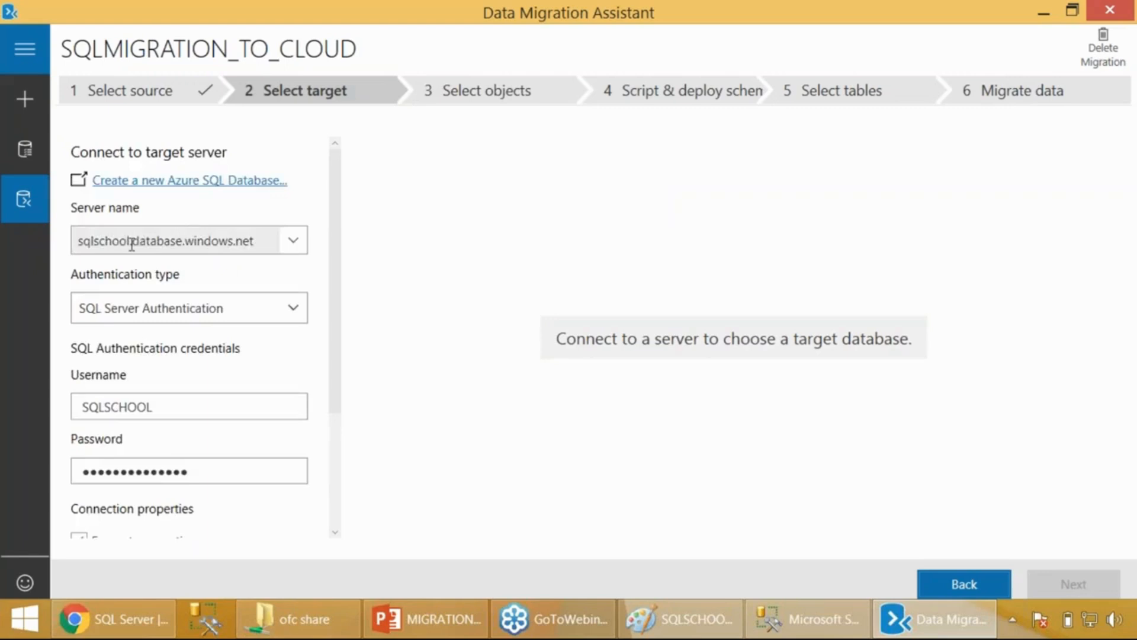
scroll(148, 278, down, 2)
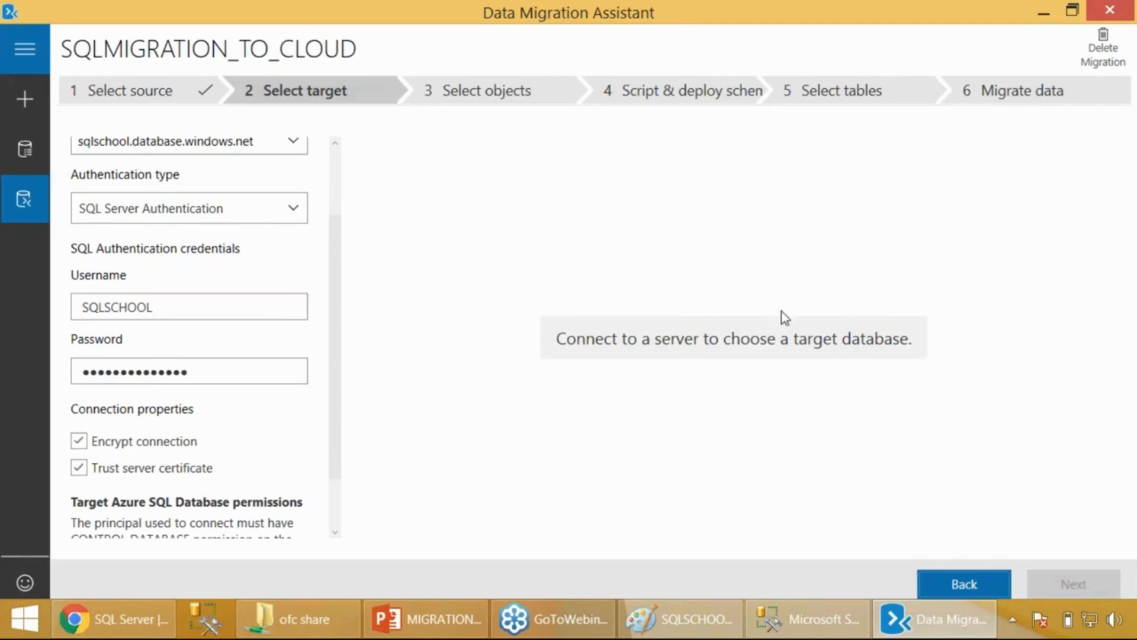
Review the target server details and connect to the Azure SQL Database server.
scroll(203, 399, up, 2)
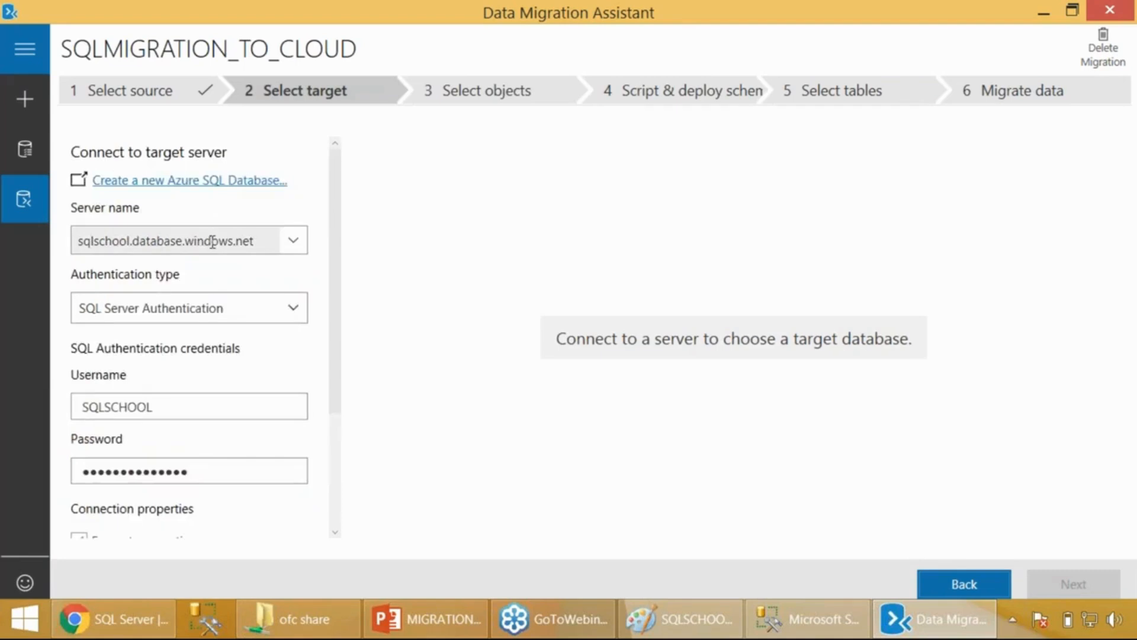
scroll(155, 281, down, 3)
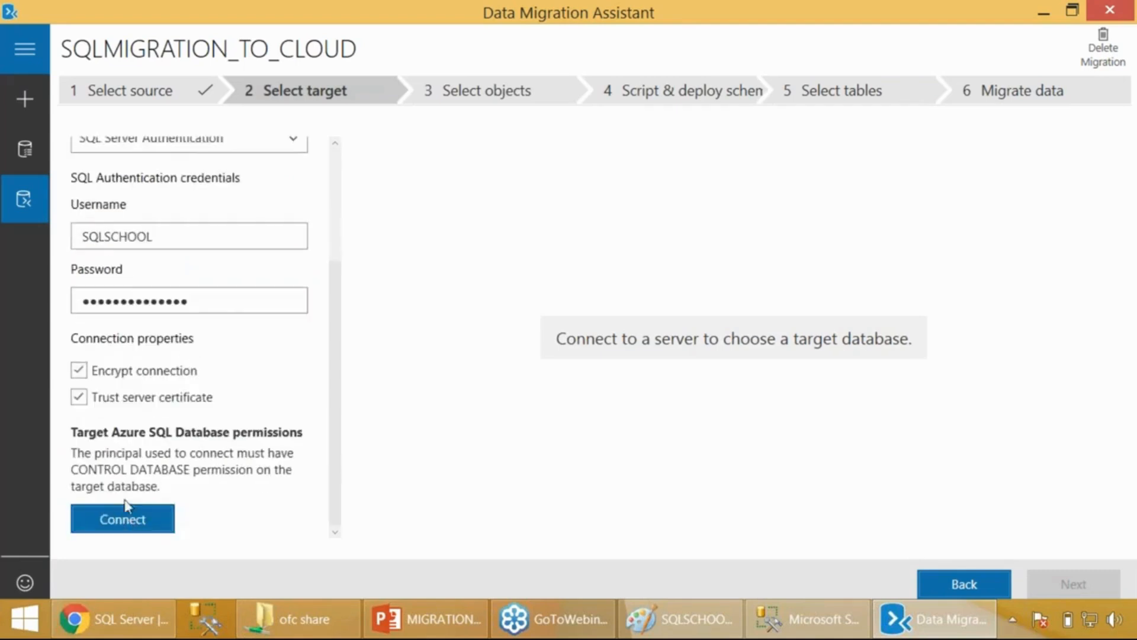
click(134, 518)
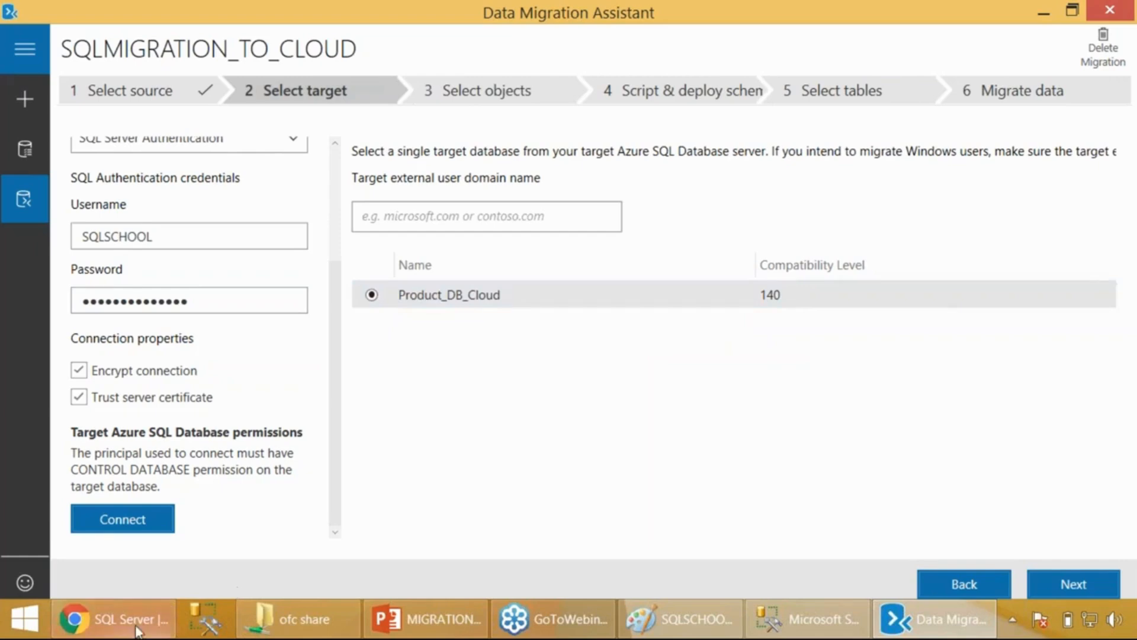
Switch to the Azure portal in Chrome, check the list of SQL databases, and return to Data Migration Assistant.
click(116, 619)
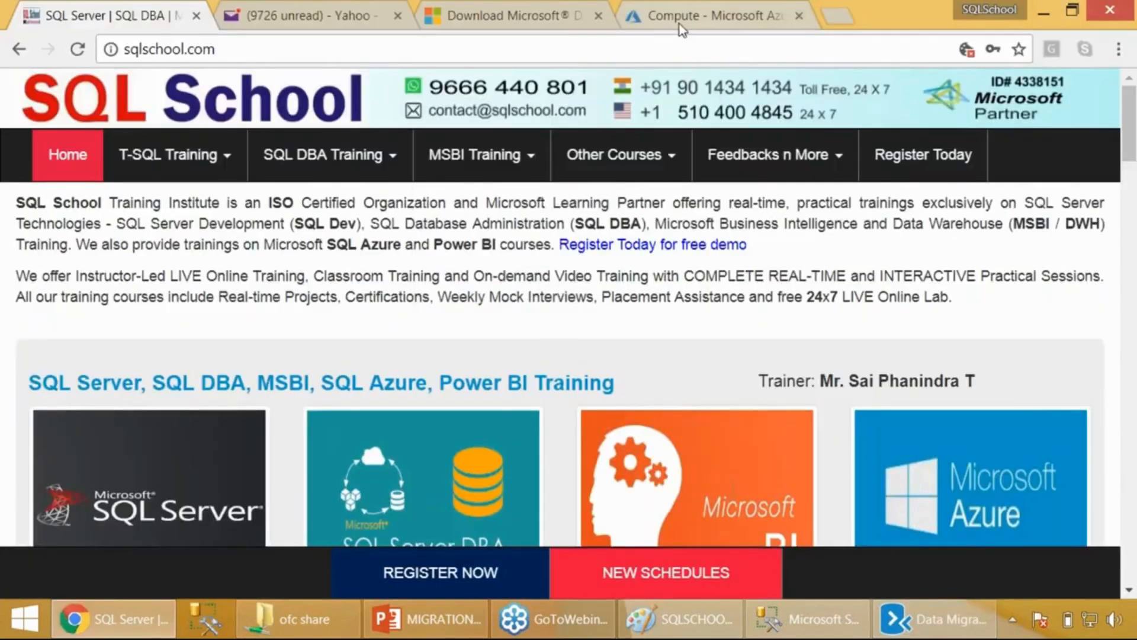
click(680, 24)
click(116, 430)
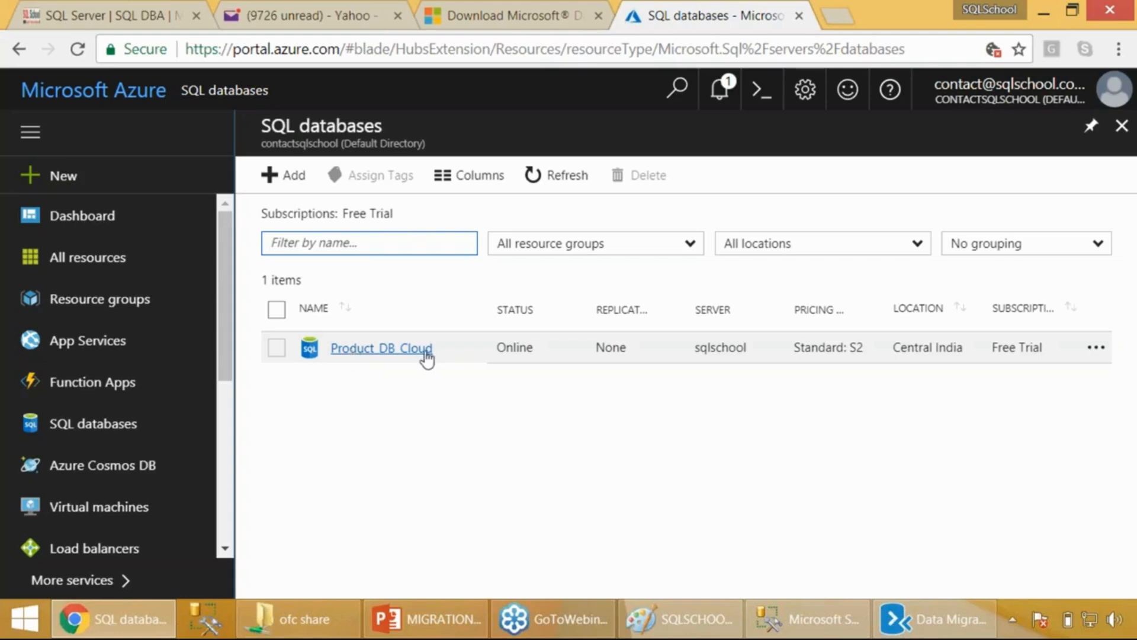
click(910, 619)
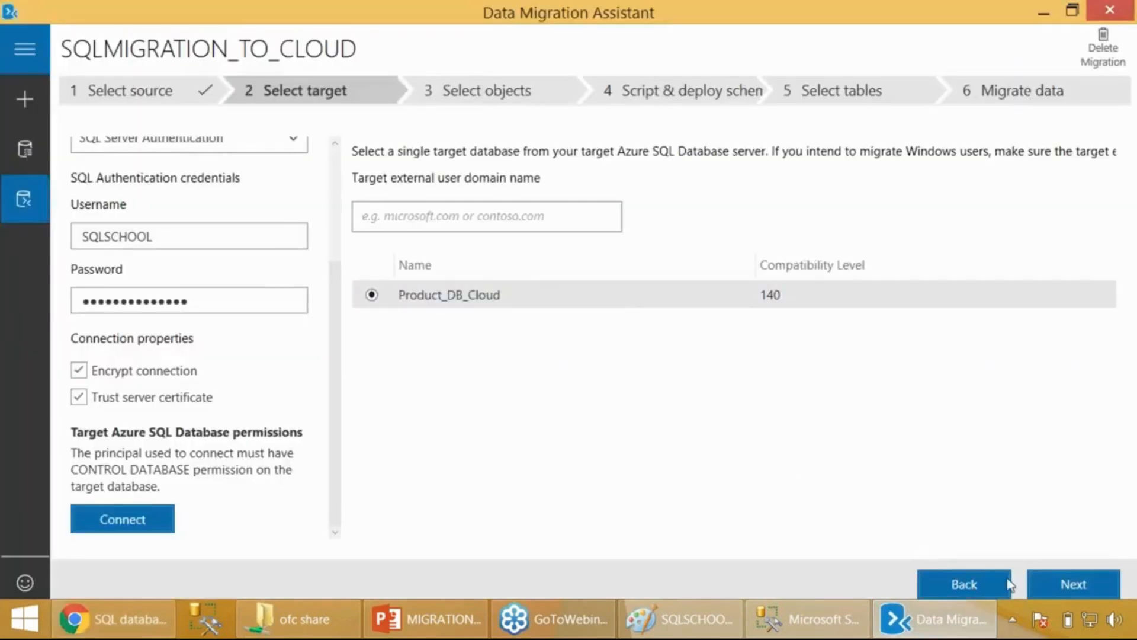
Accept Product_DB_Cloud as the target database, exclude the views from the schema objects, and generate the SQL script.
click(1062, 585)
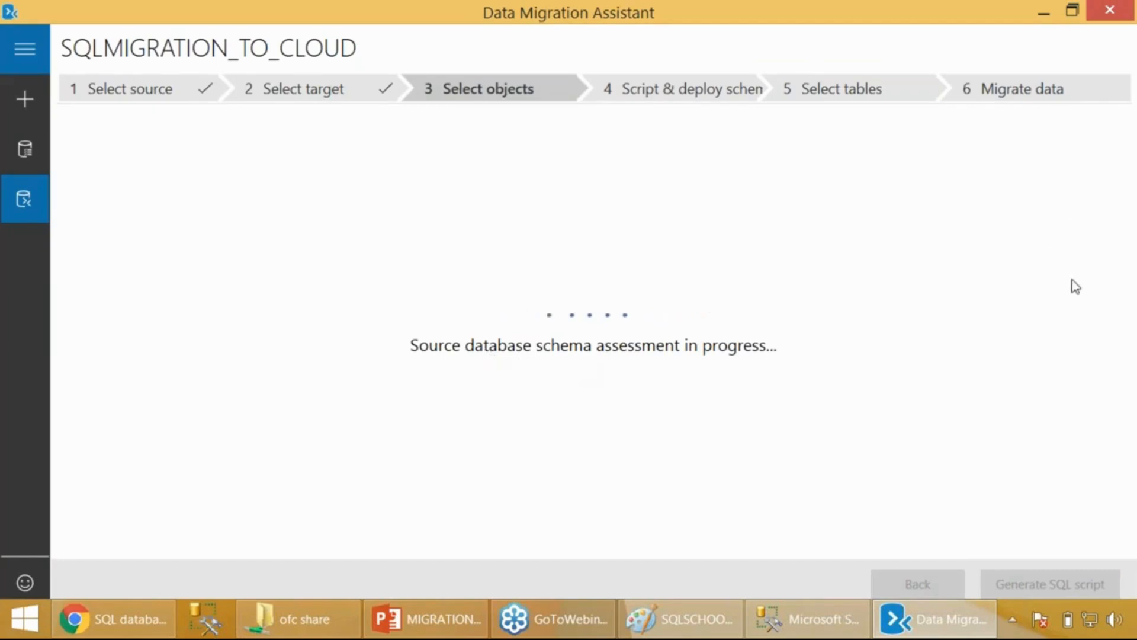
click(1069, 211)
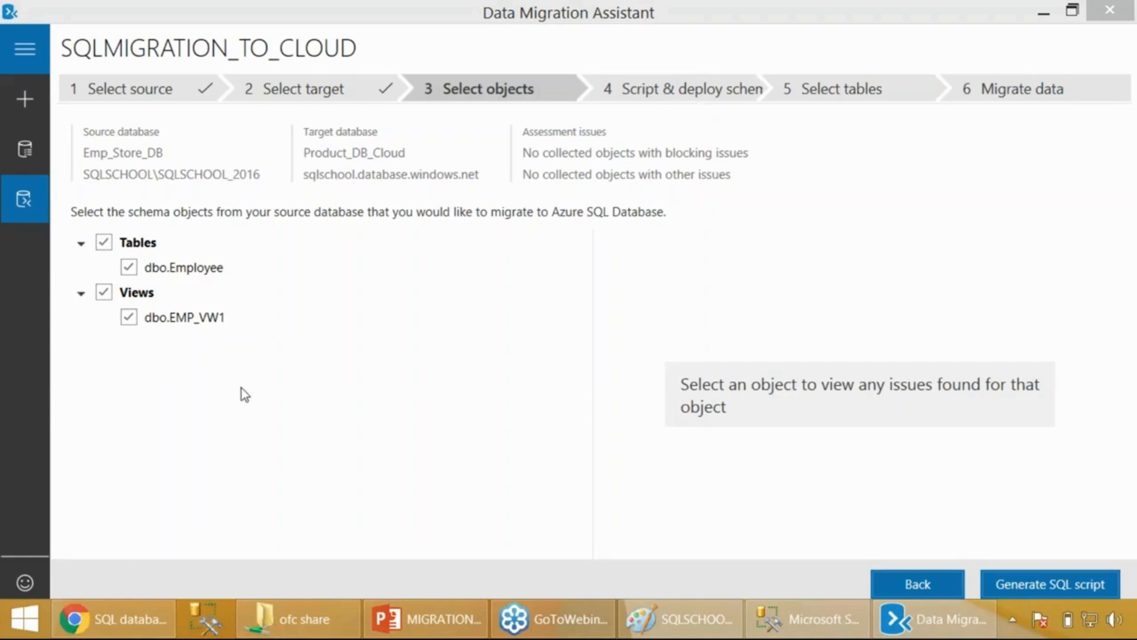
click(104, 292)
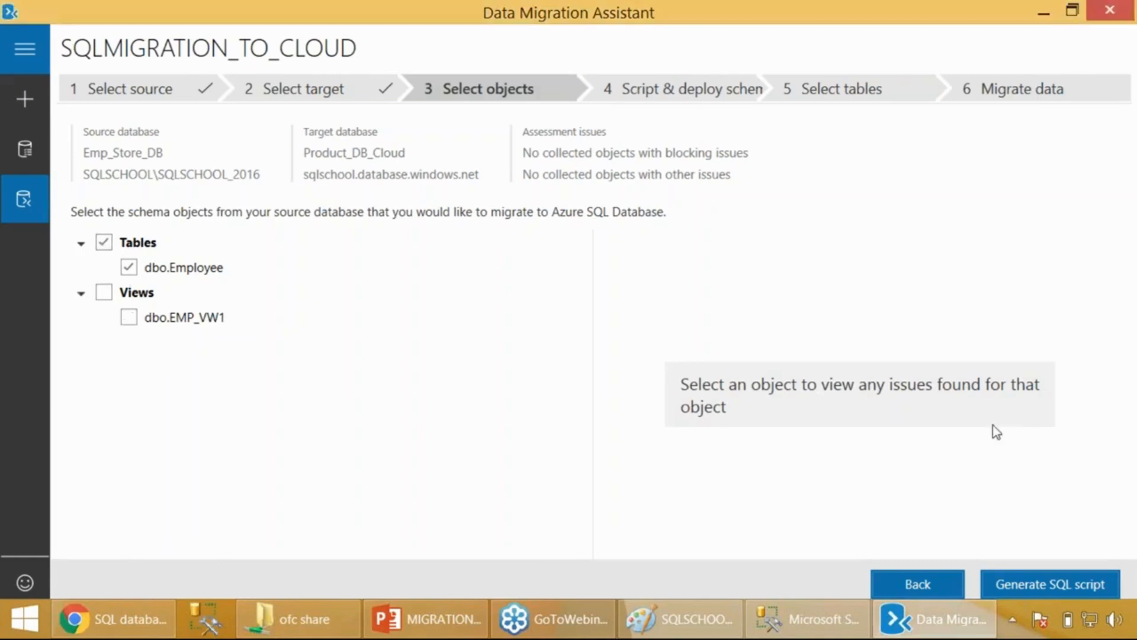
click(1029, 586)
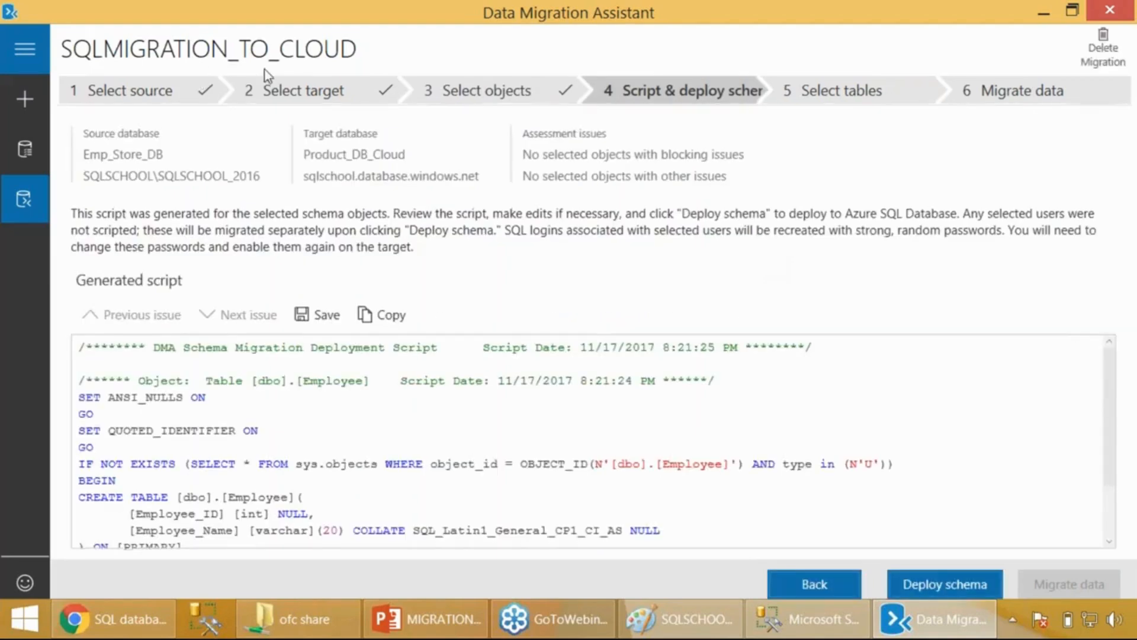
Review the generated script for the Employee table and deploy the schema to Product_DB_Cloud.
scroll(229, 407, down, 2)
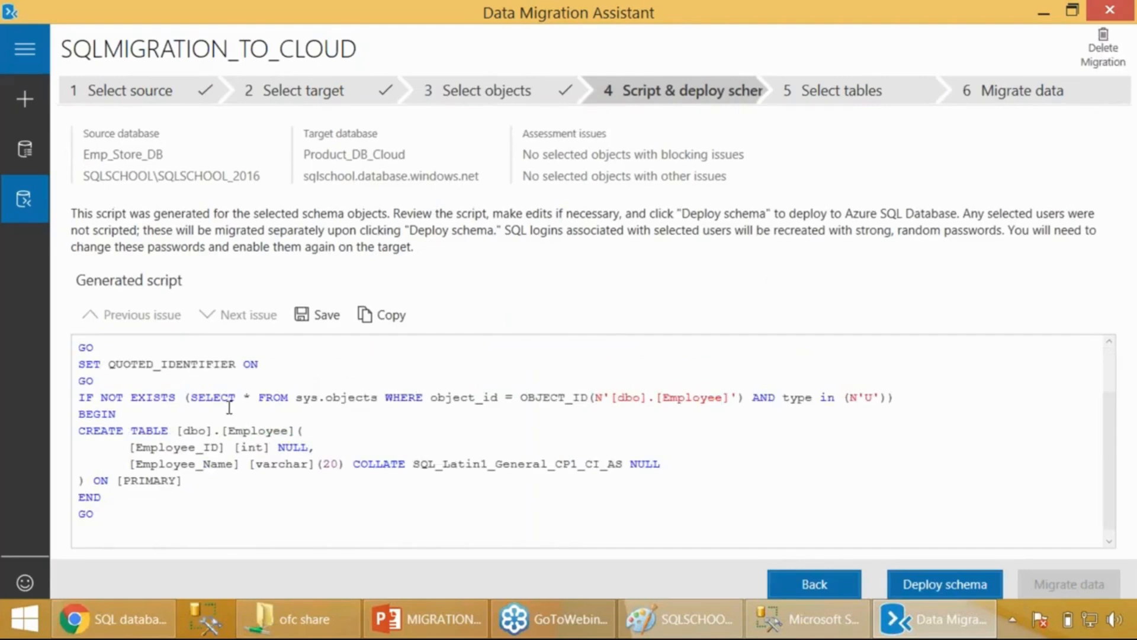
click(326, 324)
click(935, 589)
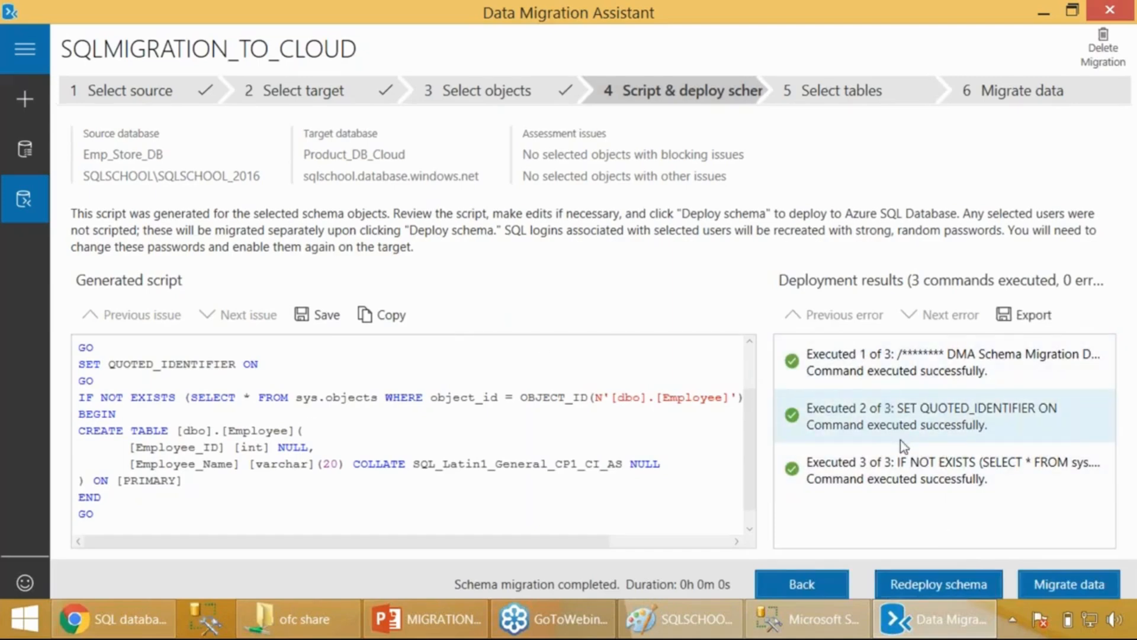
Migrate the data of the dbo.Employee table to Product_DB_Cloud and collapse the table results.
click(1053, 578)
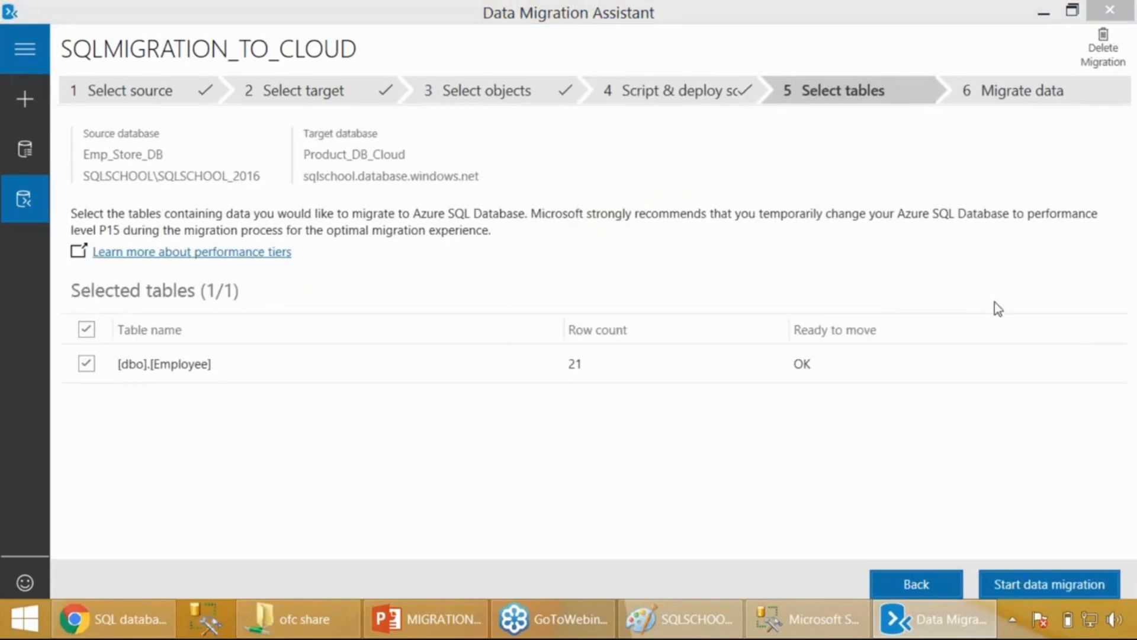
click(996, 583)
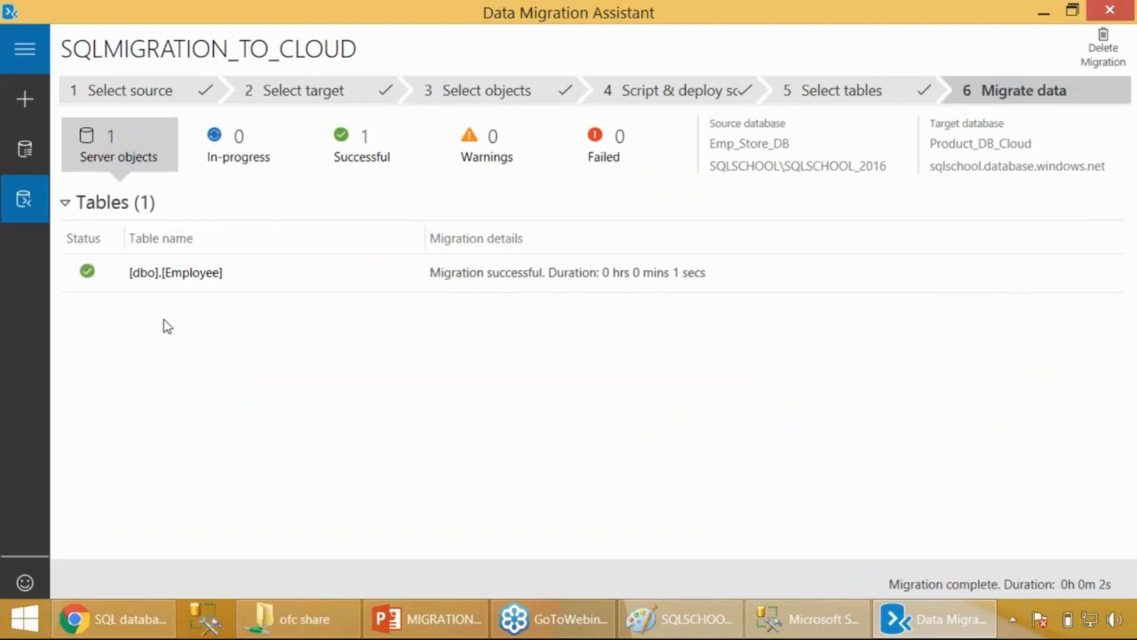
click(66, 203)
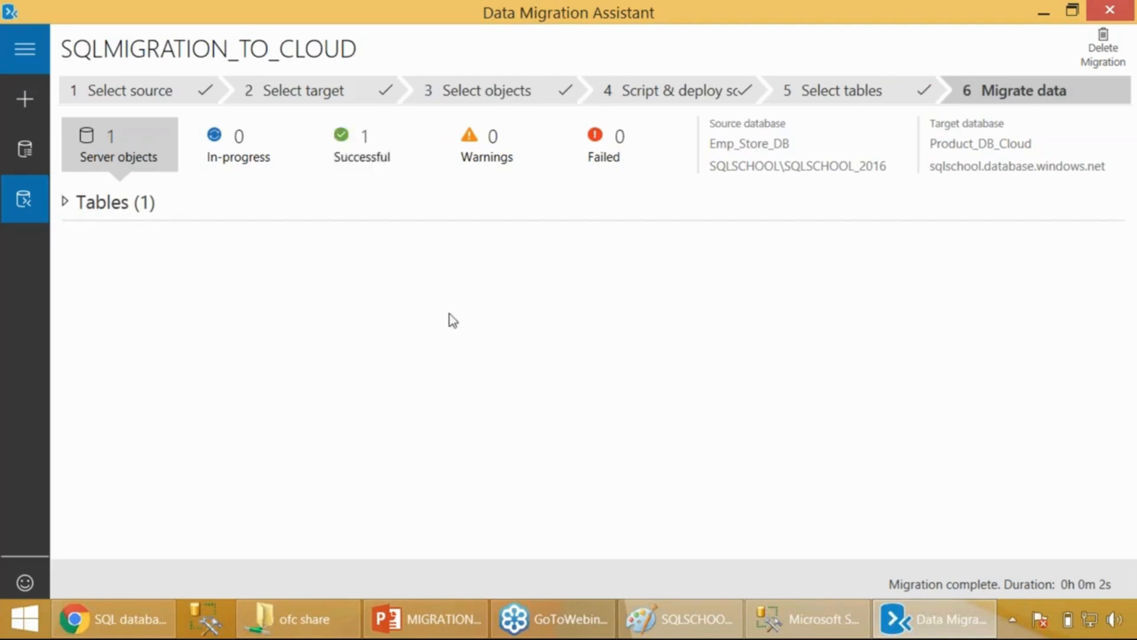
Switch to SQL Server Management Studio, dismiss the server connection dialog, and expand the SQLSCHOOL_2016 server.
click(794, 620)
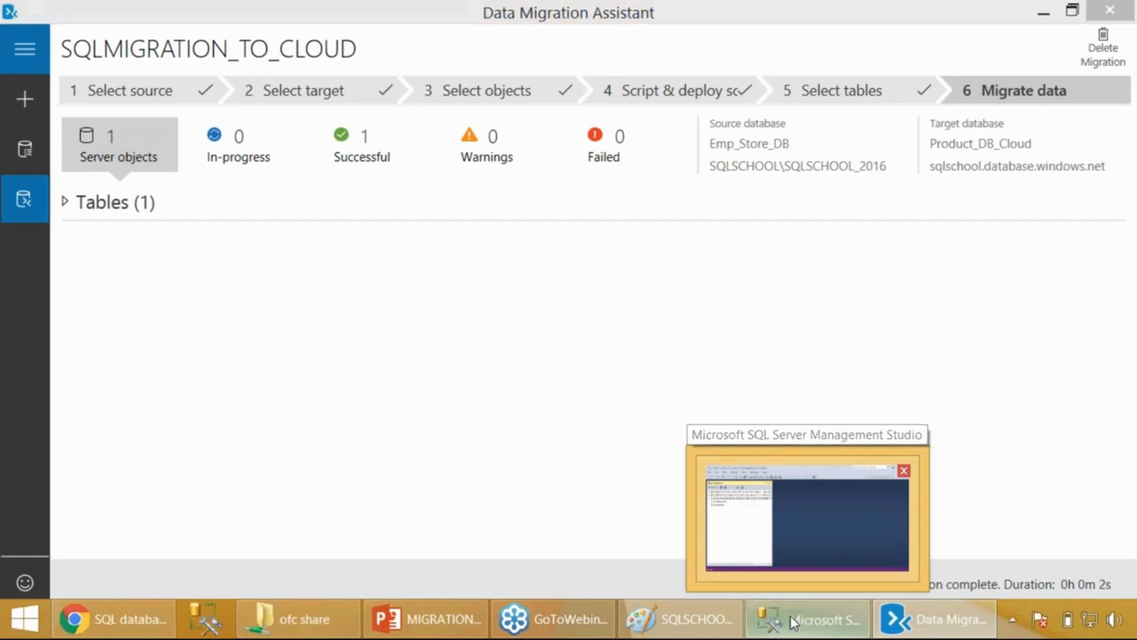
click(794, 622)
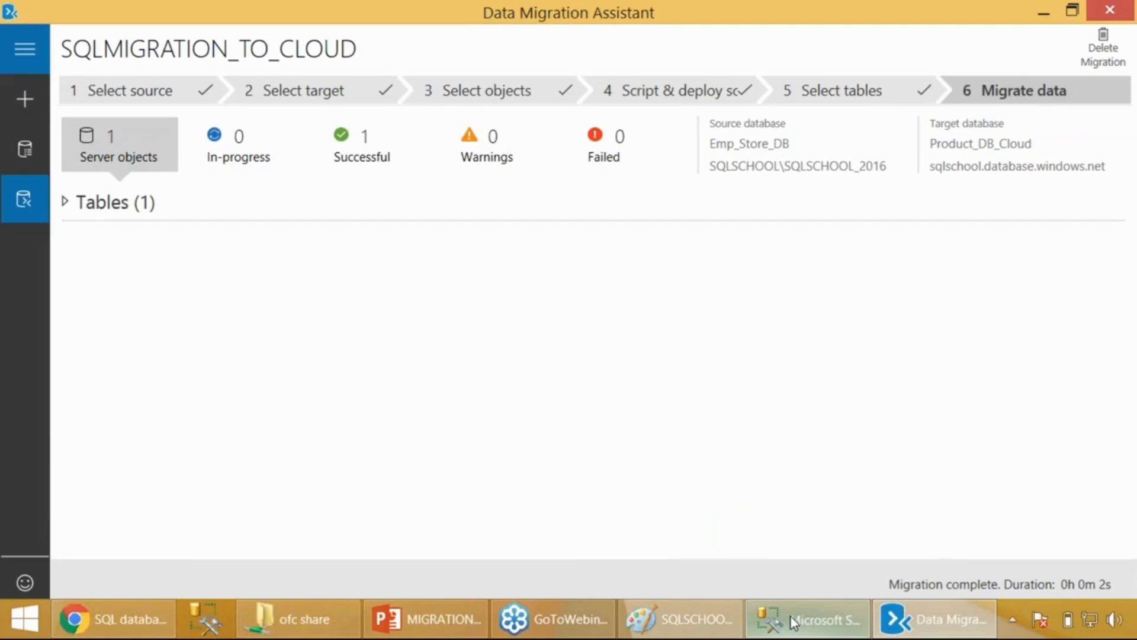
click(790, 616)
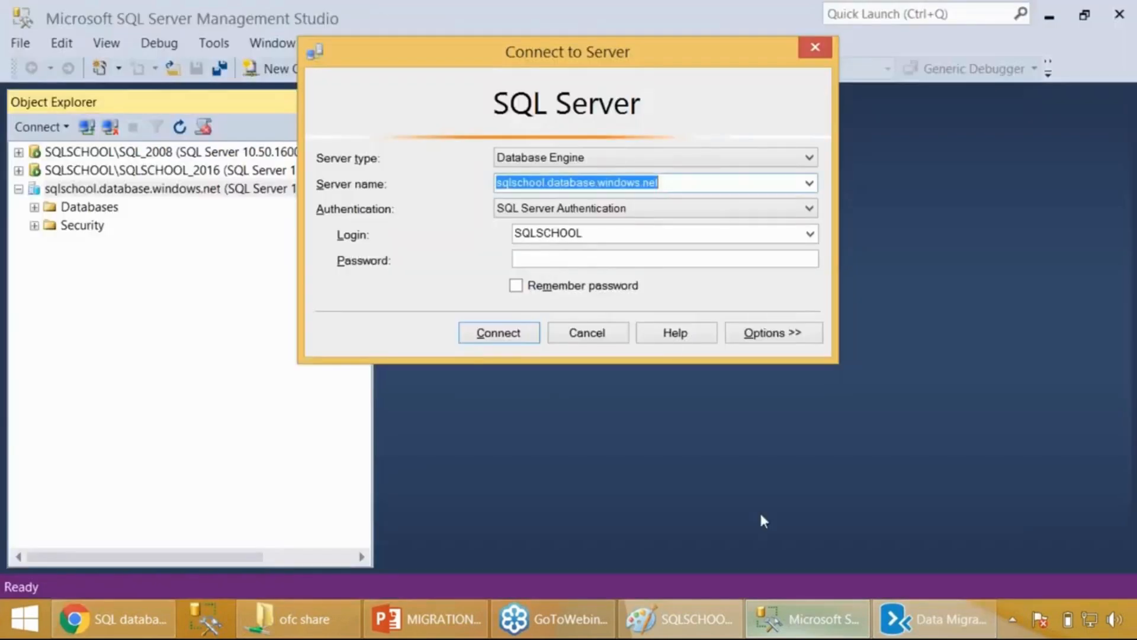
click(613, 331)
double_click(187, 171)
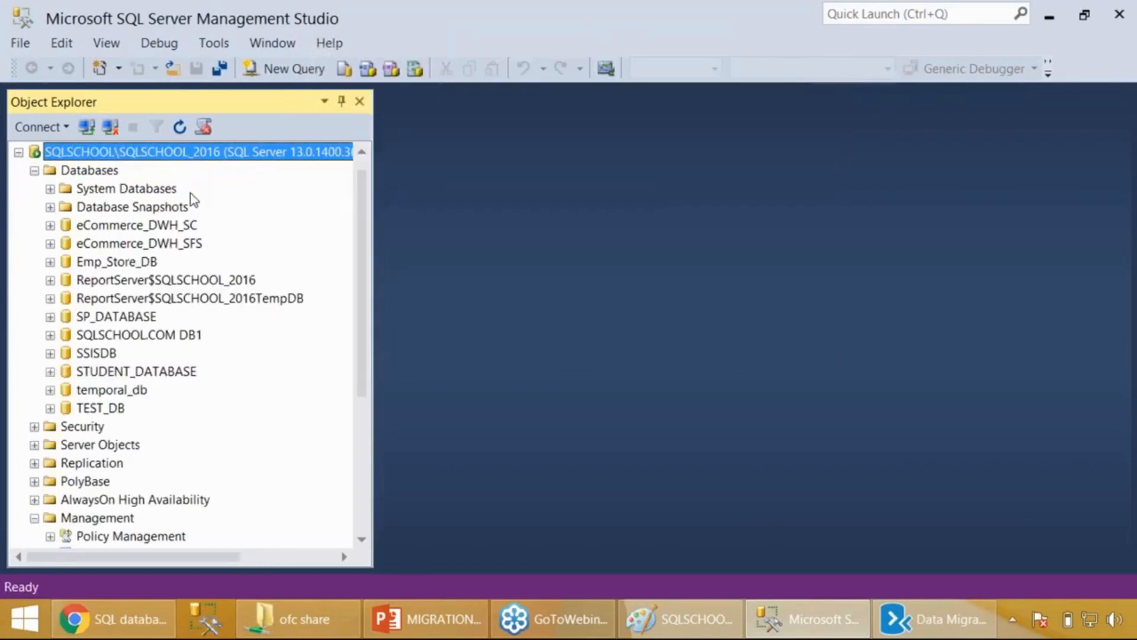
Examine the Azure deployment tasks available for Emp_Store_DB, and return to Data Migration Assistant.
right_click(143, 258)
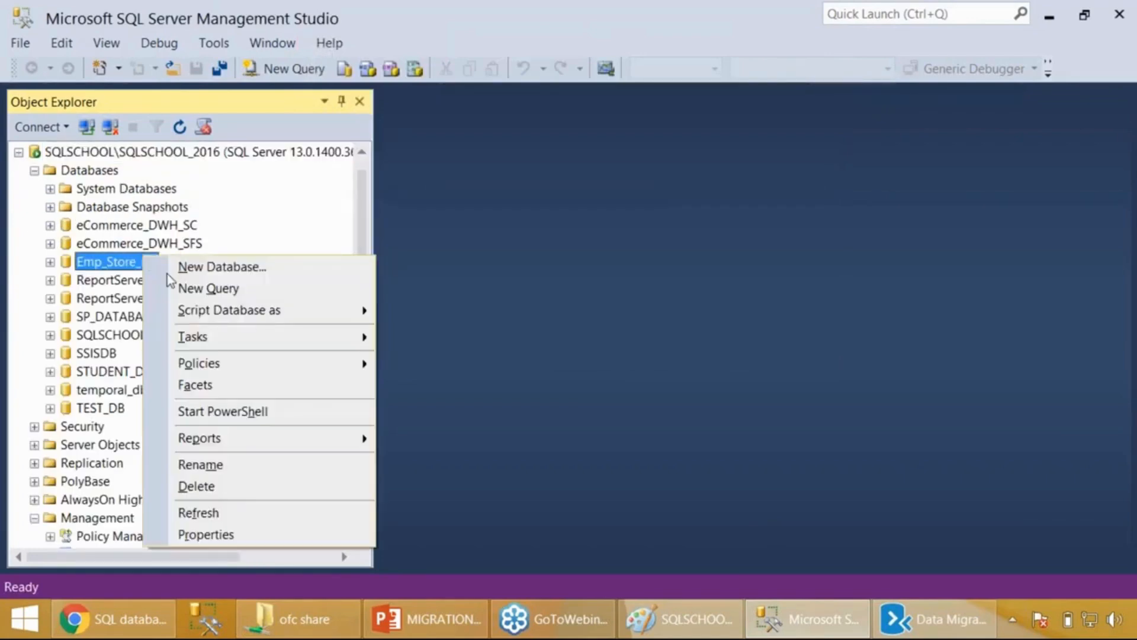
mouse_move(232, 339)
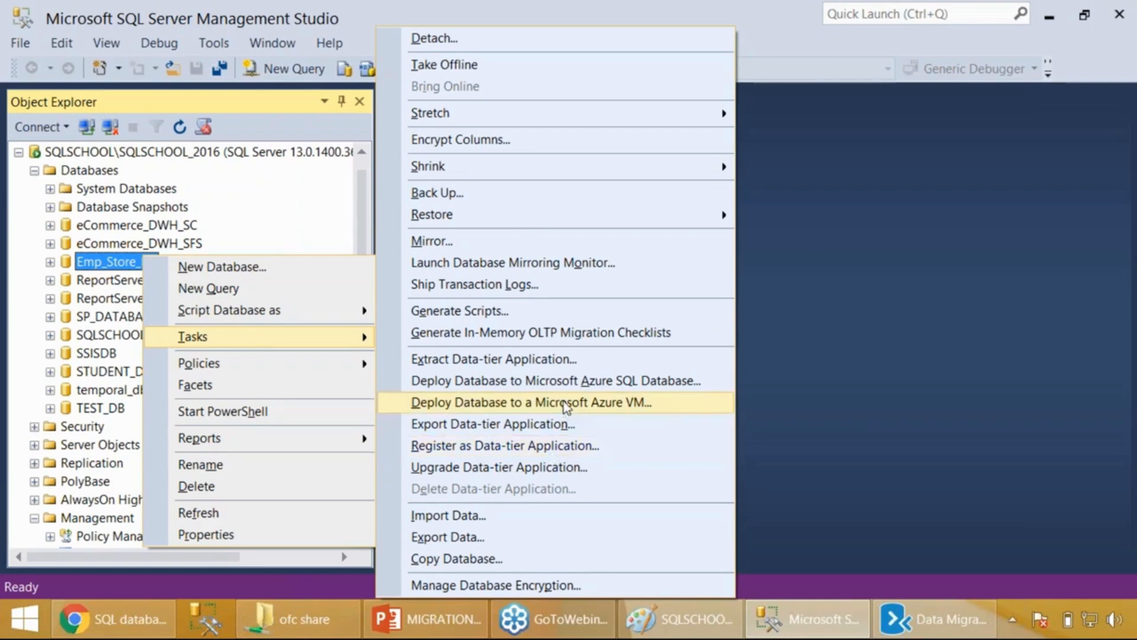
click(933, 627)
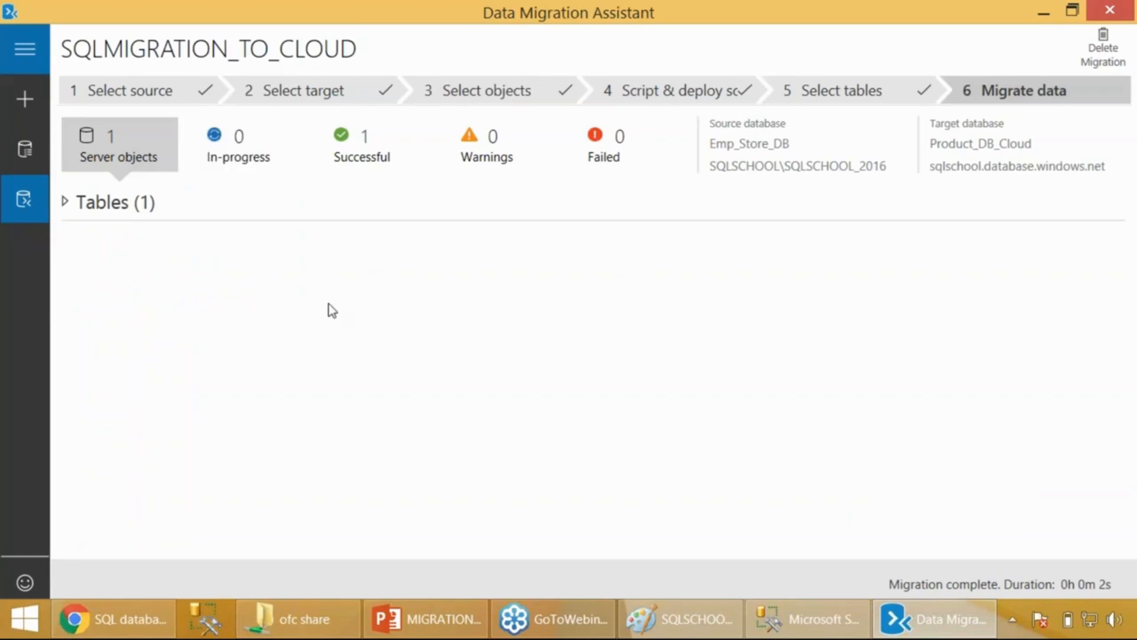
Switch to Paint and show the SQL Server migration diagram in full screen.
click(678, 618)
click(133, 37)
click(243, 89)
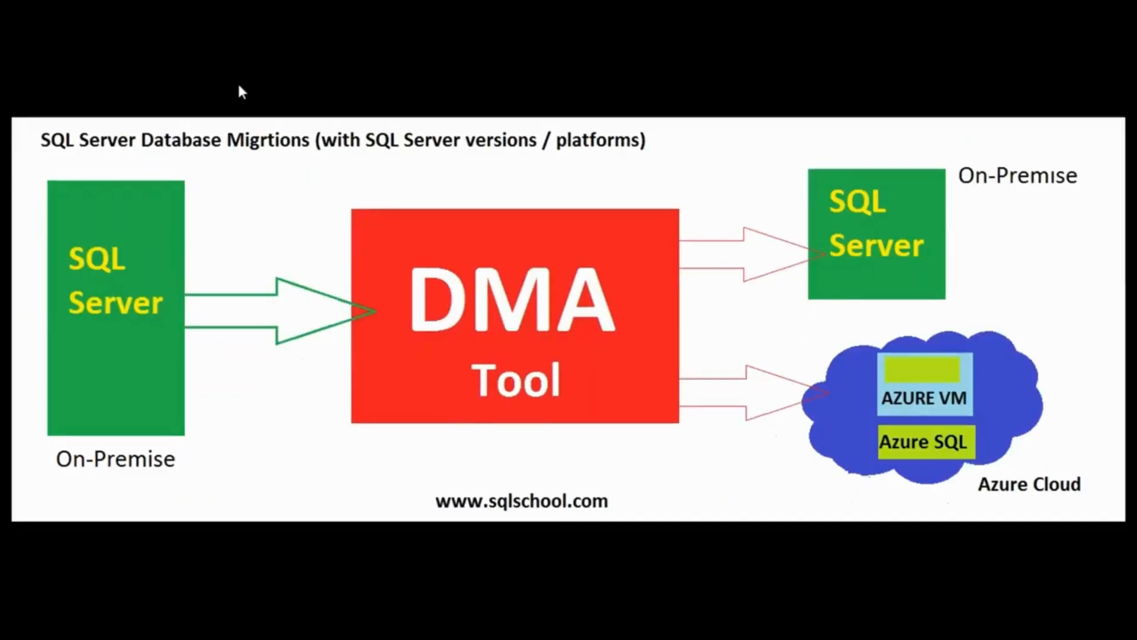